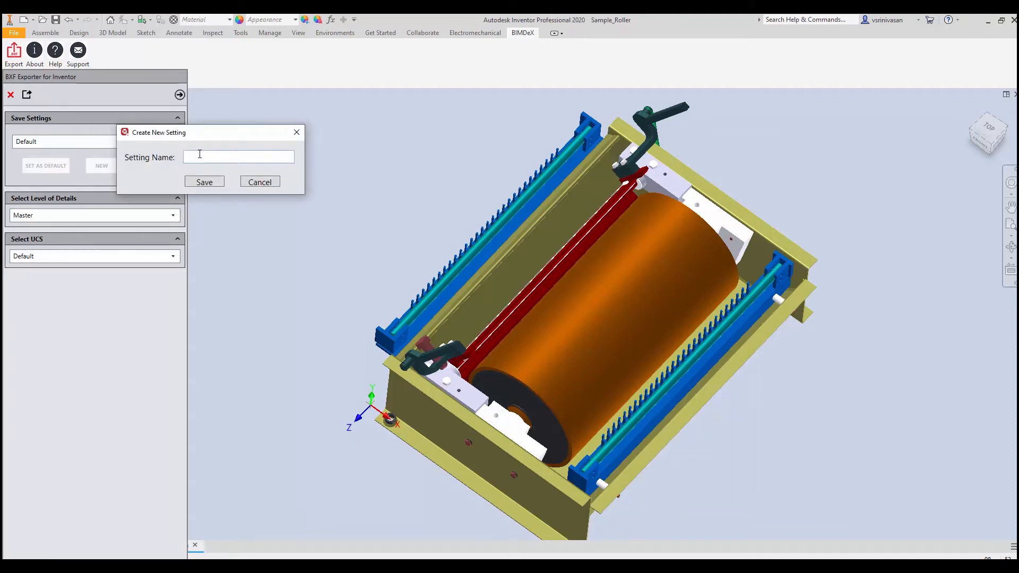
- Name the new export setting TestDemo and save it
type("TestDemo")
left_click_drag(223, 155, 163, 159)
left_click(196, 184)
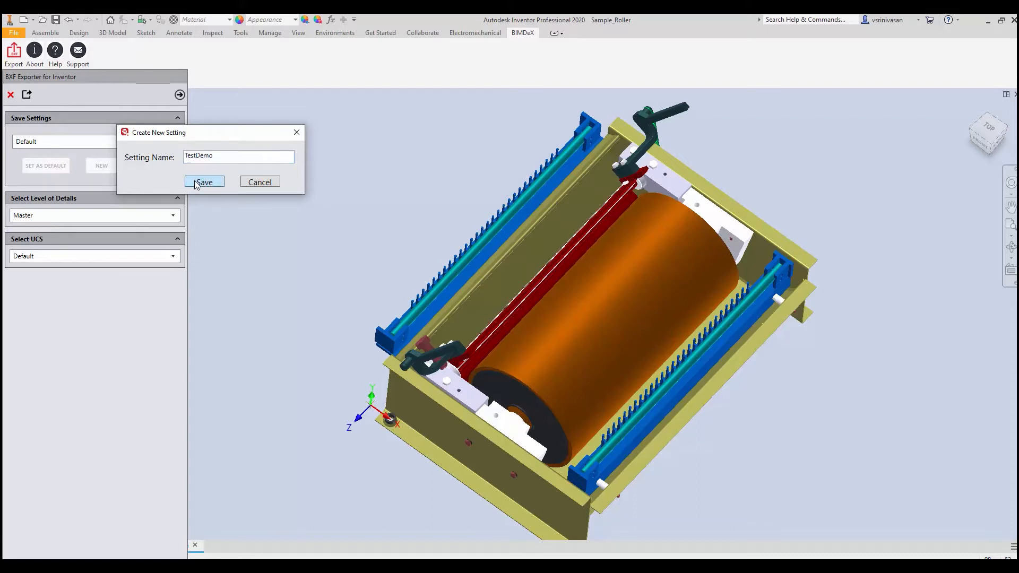
- Set the export's level of detail to LevelofDetail1 and its coordinate system to UCS2
left_click(76, 215)
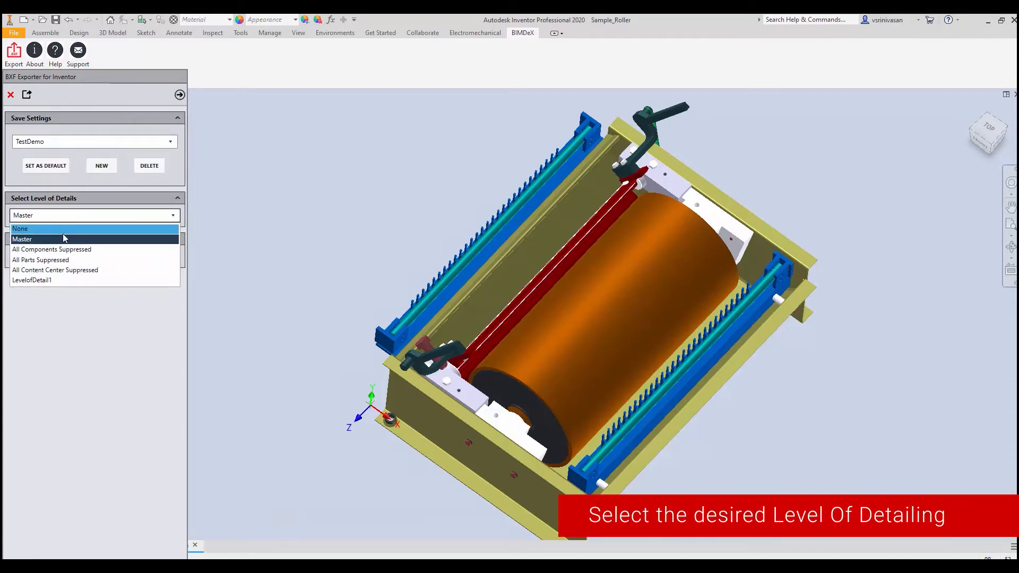
left_click(55, 280)
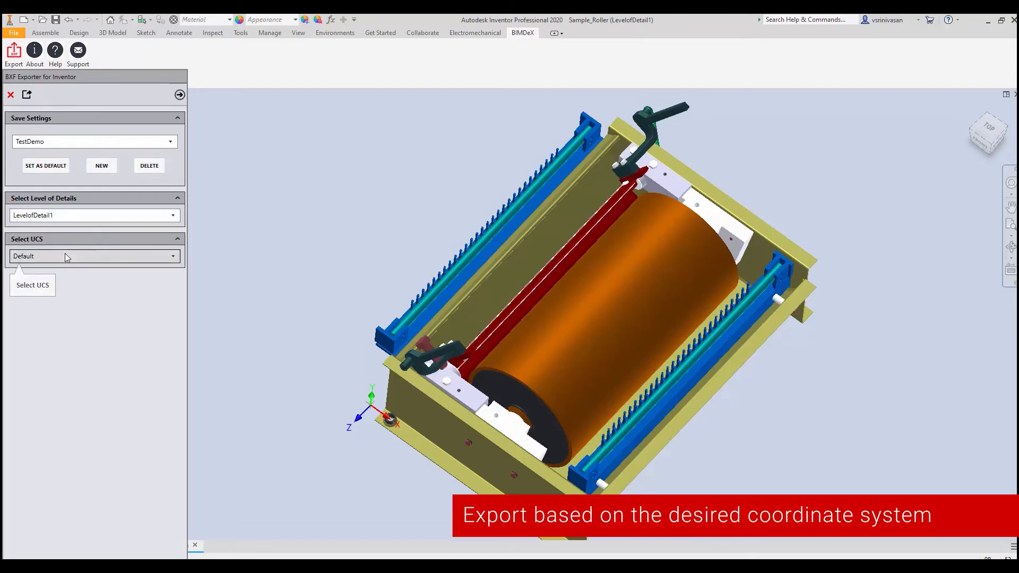
left_click(65, 254)
left_click(56, 280)
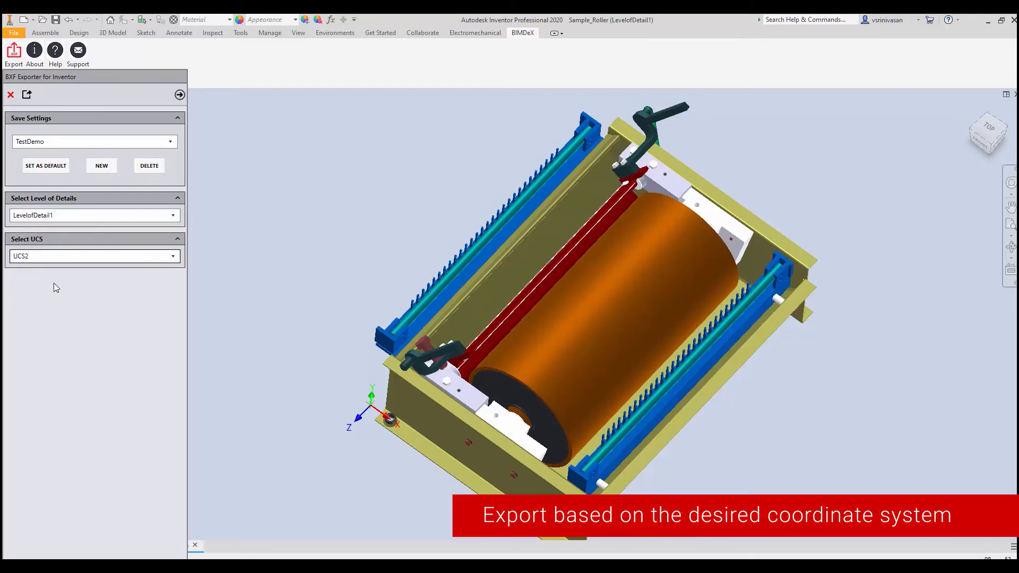
- Enable part removal by volume and by quantity, and enable feature removal with all holes ignored
left_click(180, 95)
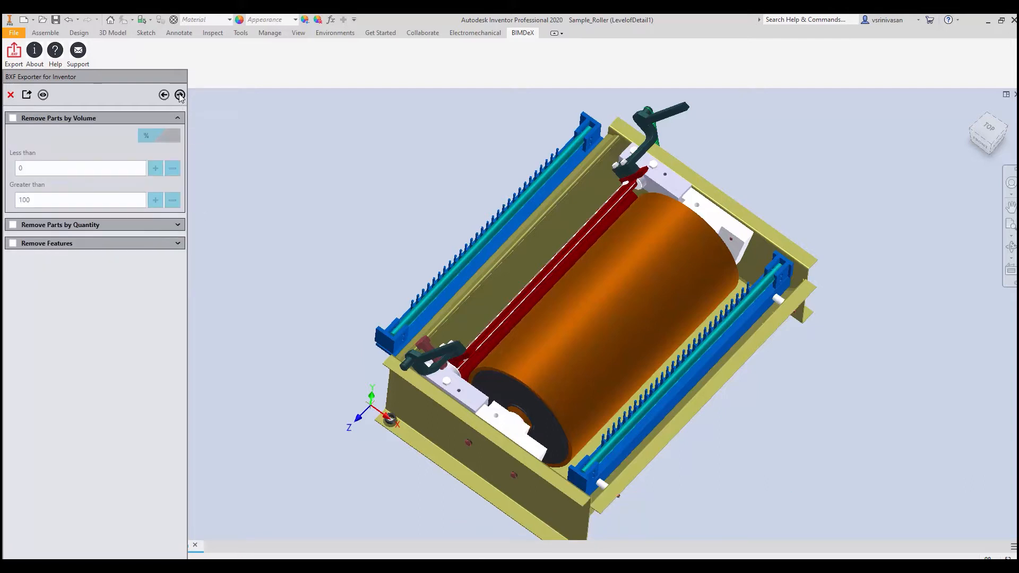
left_click(16, 118)
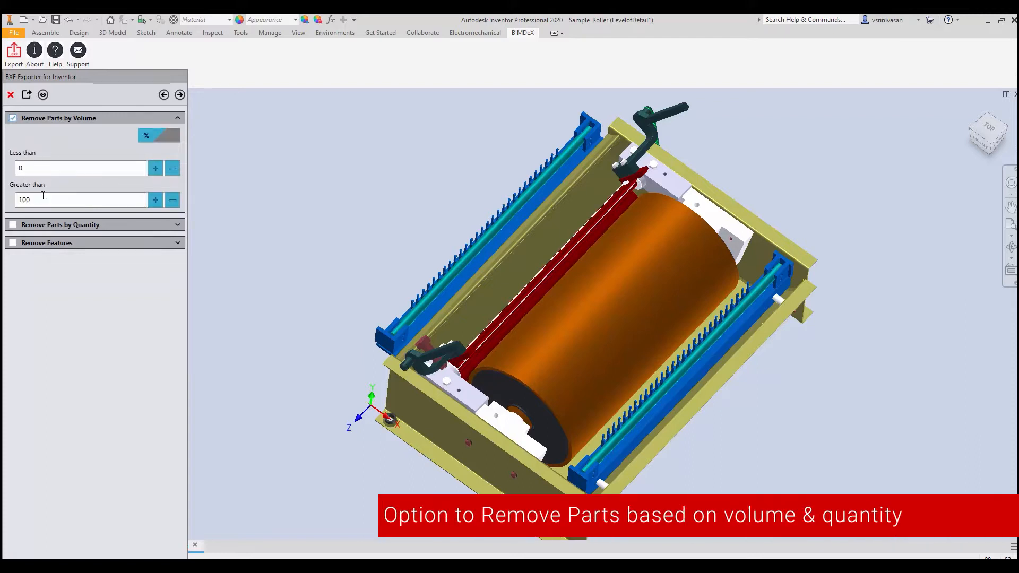
left_click(103, 225)
left_click(14, 225)
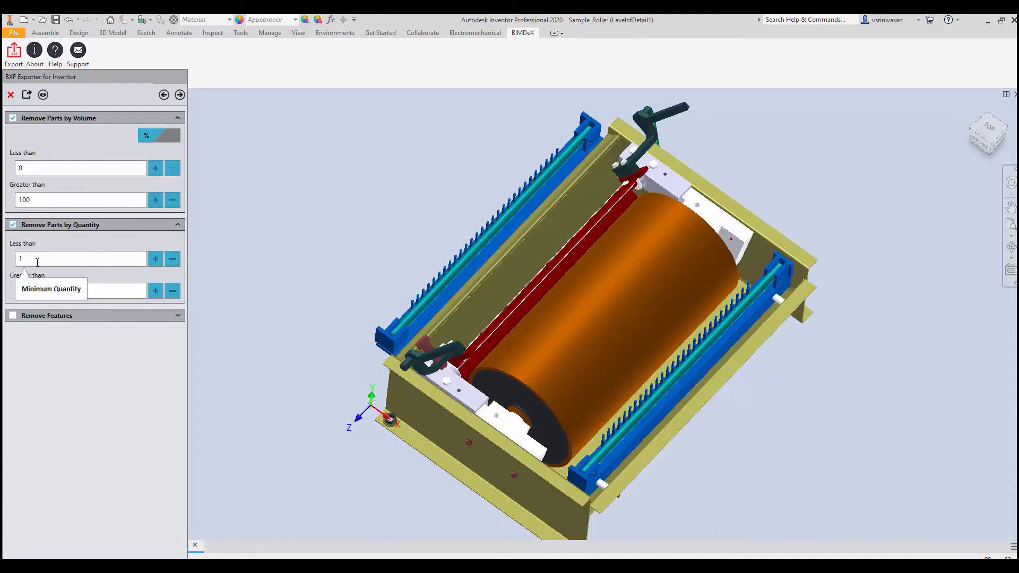
left_click(29, 316)
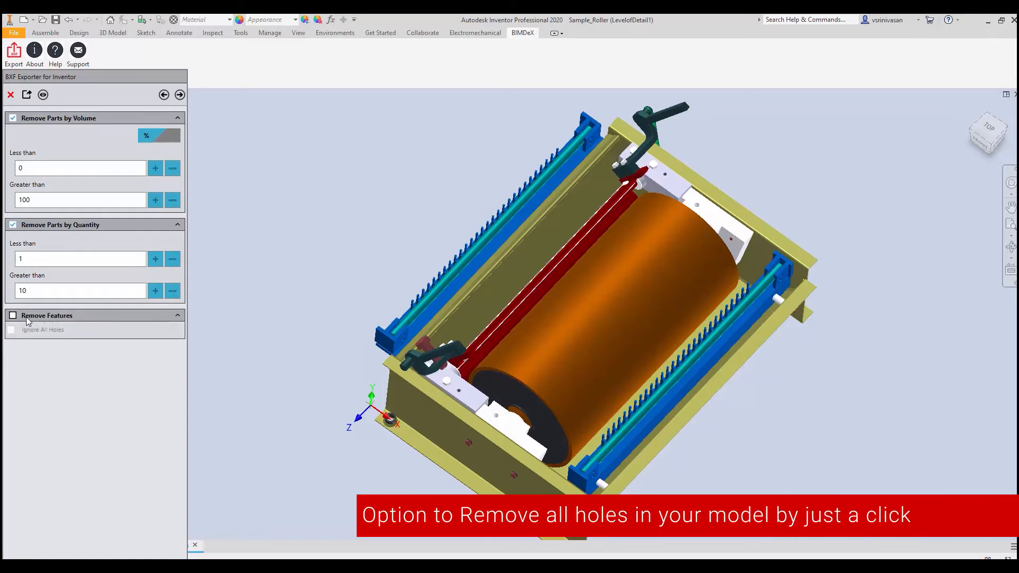
left_click(12, 317)
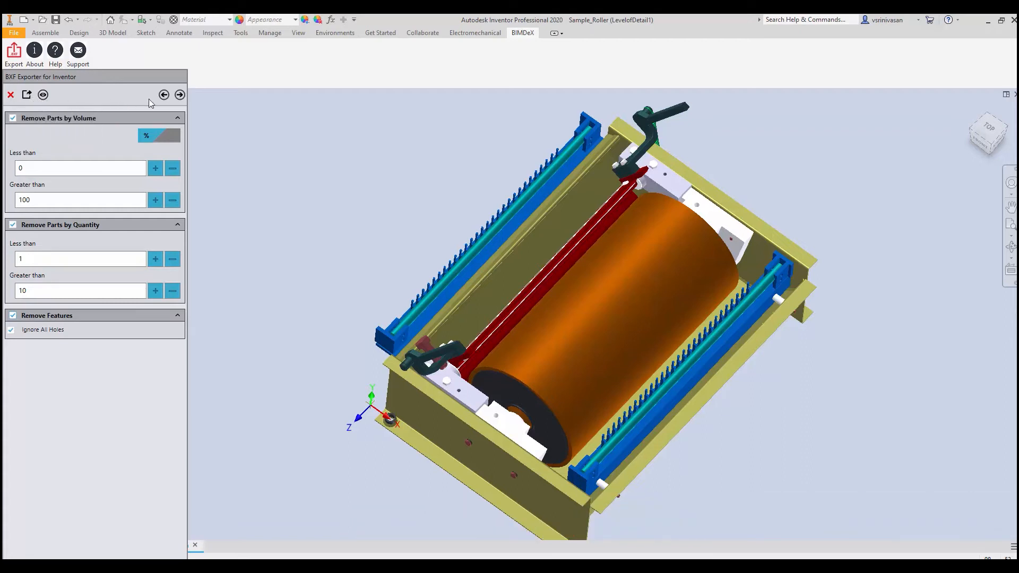
- Proceed to the export component list, enlarge it, and look through the listed assemblies and parts
left_click(180, 96)
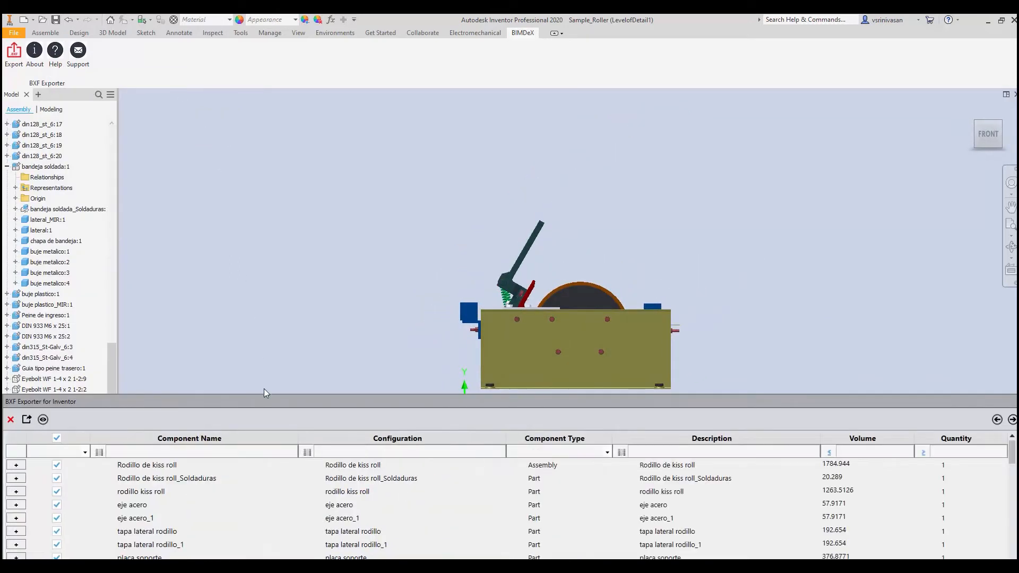
left_click_drag(264, 395, 252, 245)
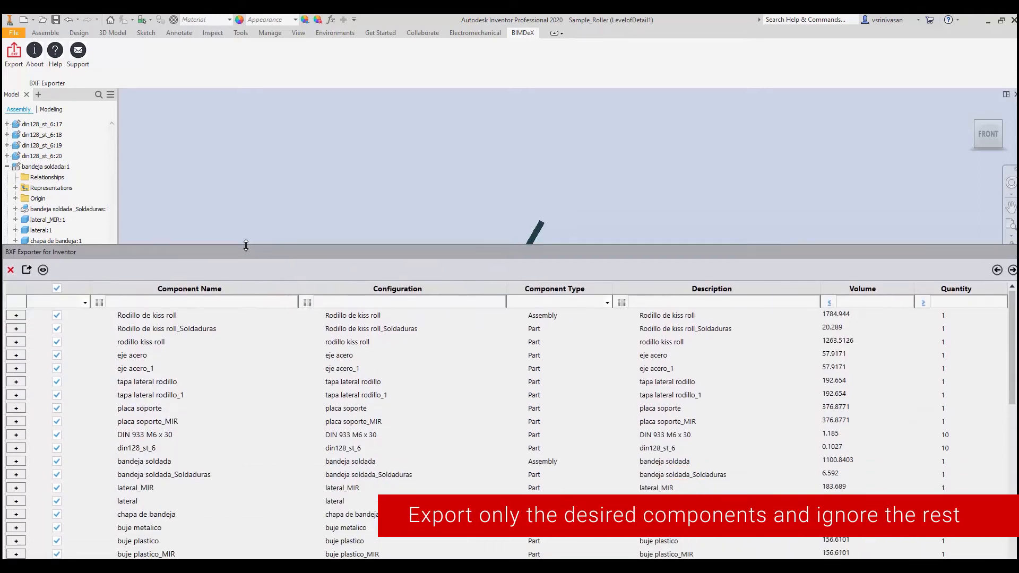
scroll(228, 410, "down", 5)
scroll(228, 410, "down", 6)
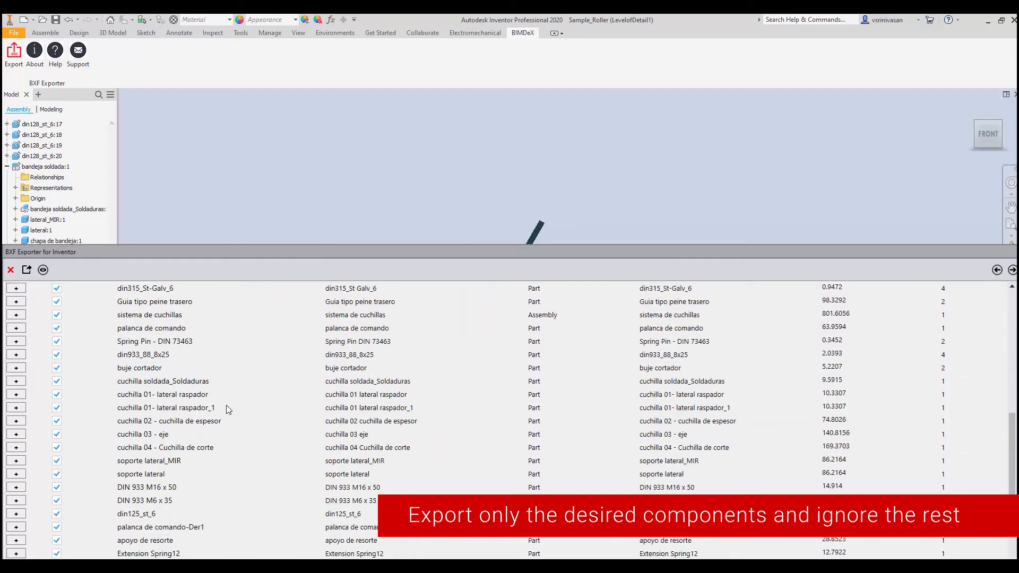
scroll(229, 411, "up", 11)
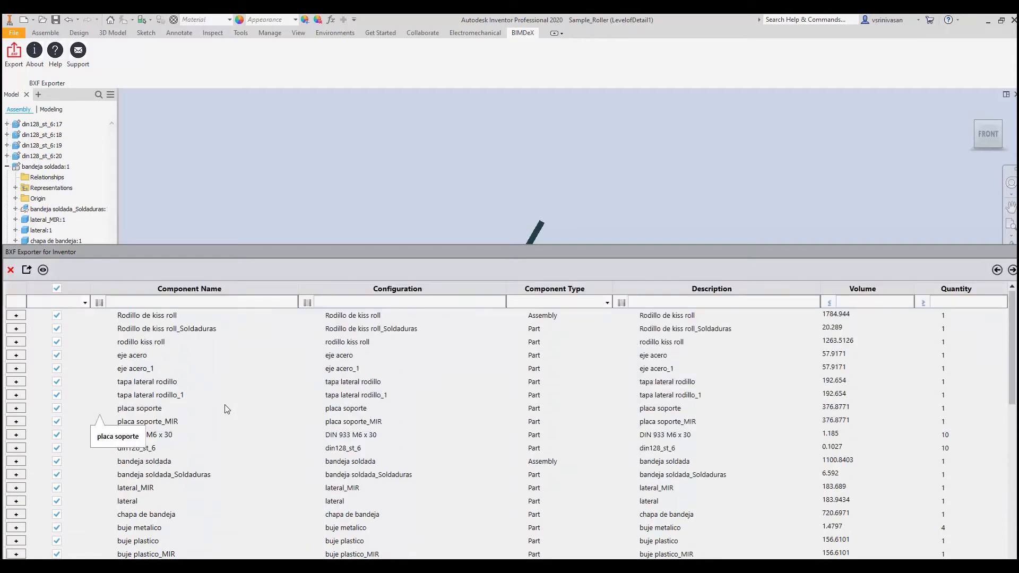
- Preview the second instance of the DIN 933 M6 x 30 part in the model, then collapse its instance list
left_click(17, 435)
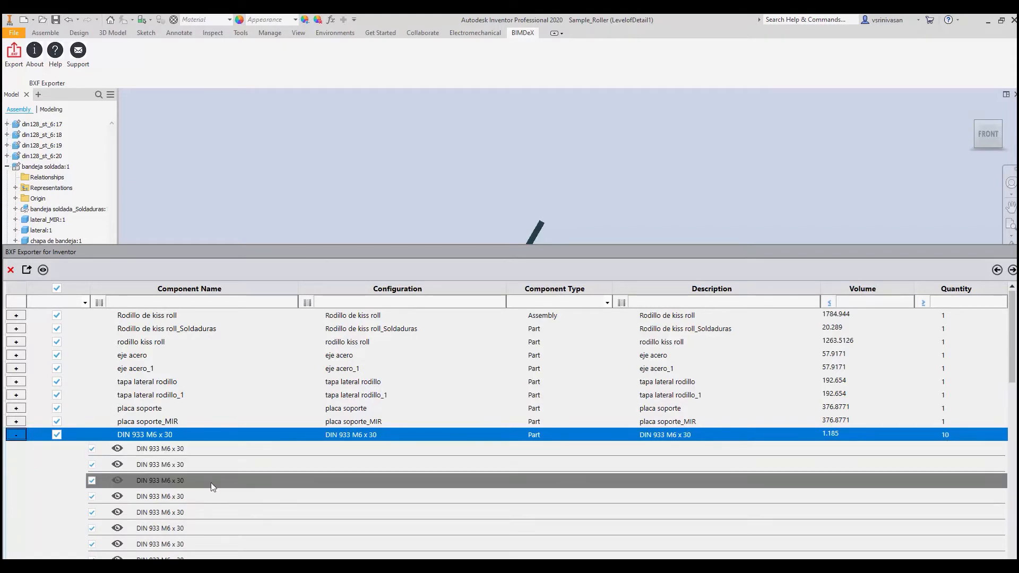
scroll(192, 485, "down", 2)
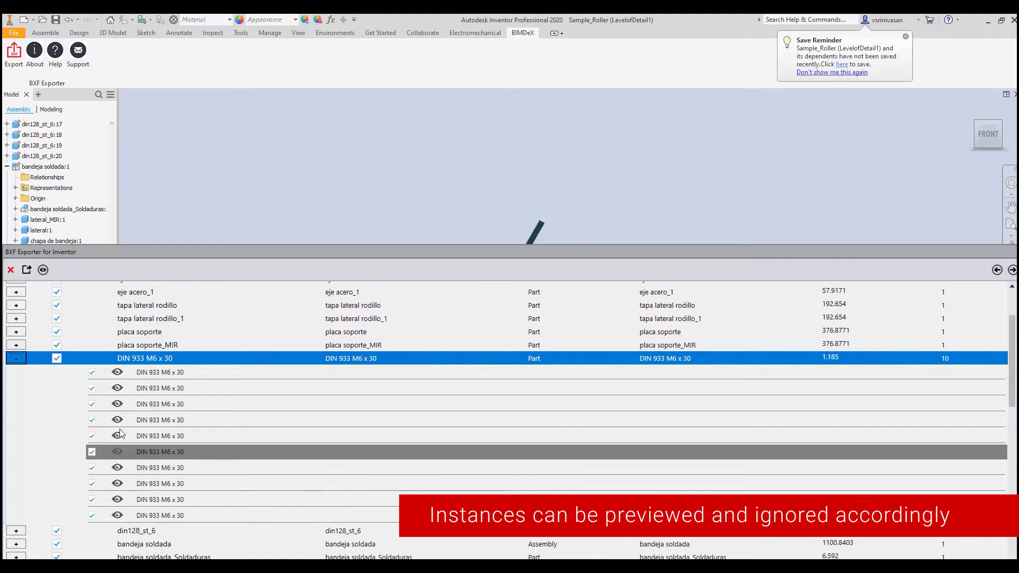
left_click(117, 389)
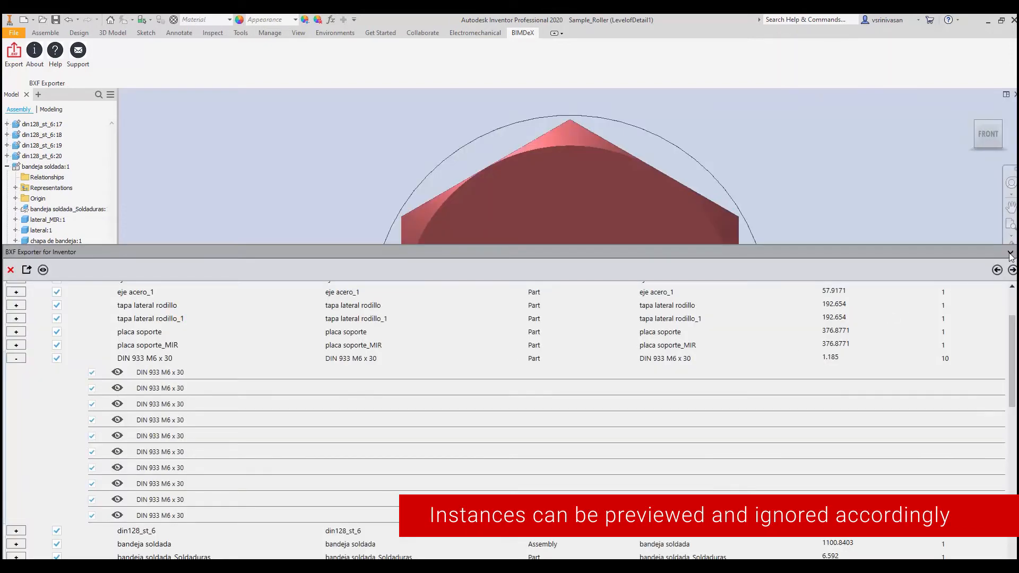
left_click(1010, 253)
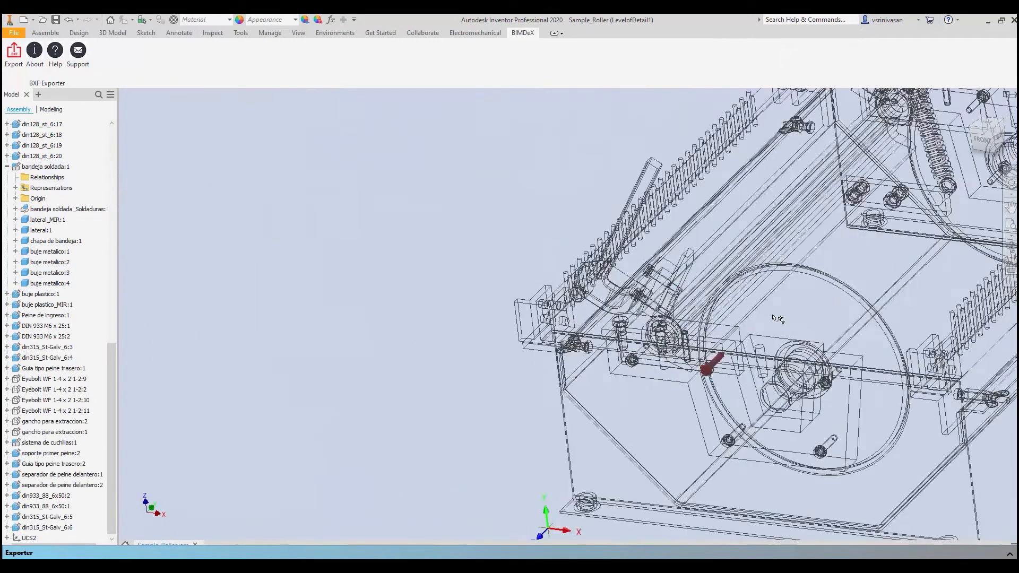
left_click(1010, 554)
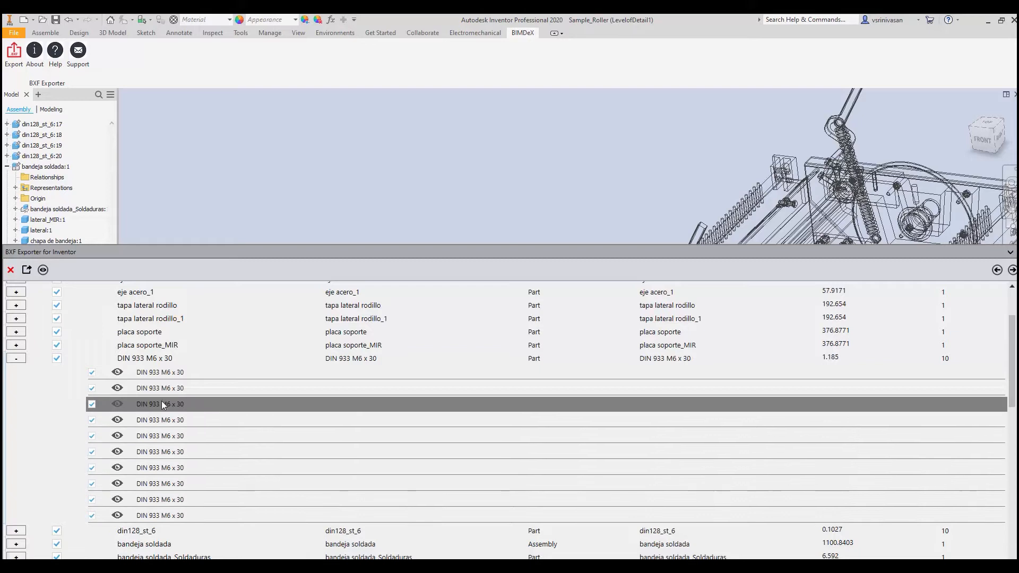
left_click(16, 359)
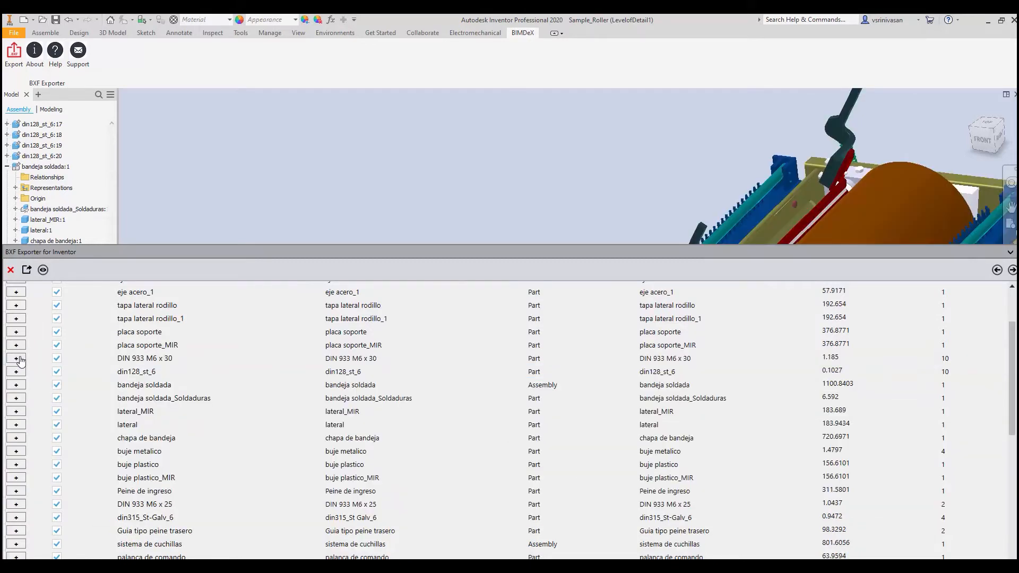
- Filter the component list to names starting with "ro"
scroll(21, 361, "up", 3)
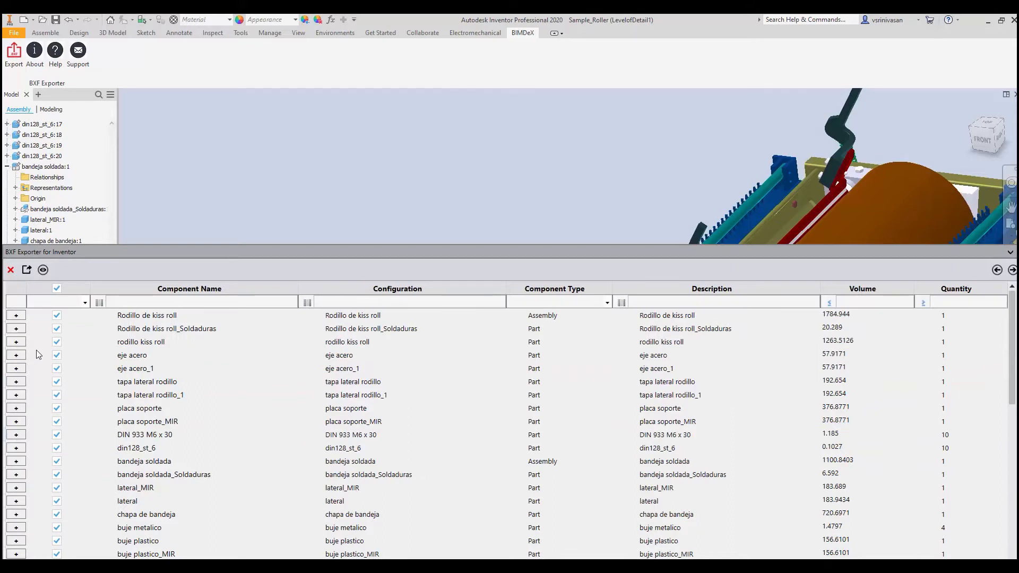
left_click(99, 304)
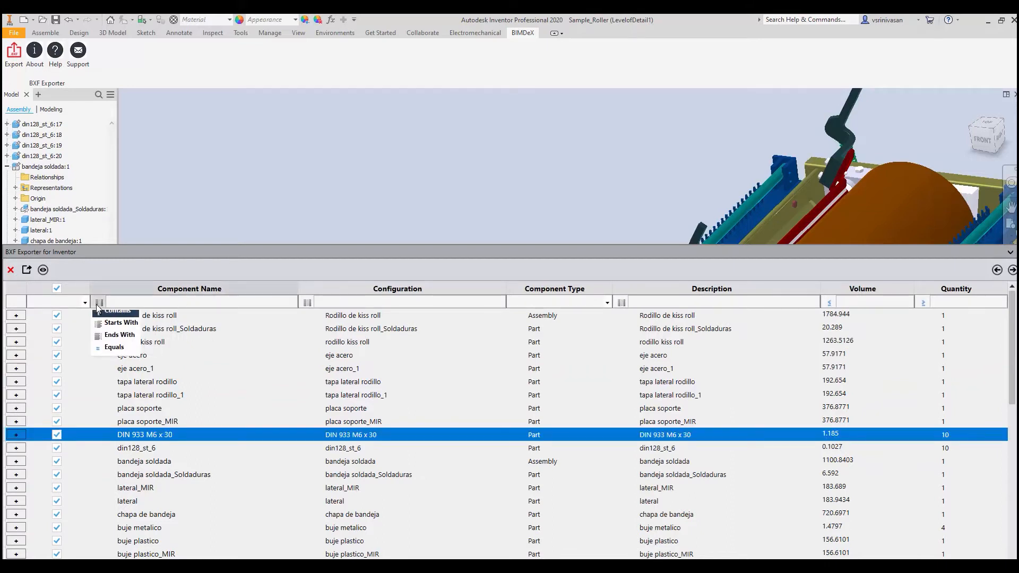
left_click(116, 330)
left_click(136, 302)
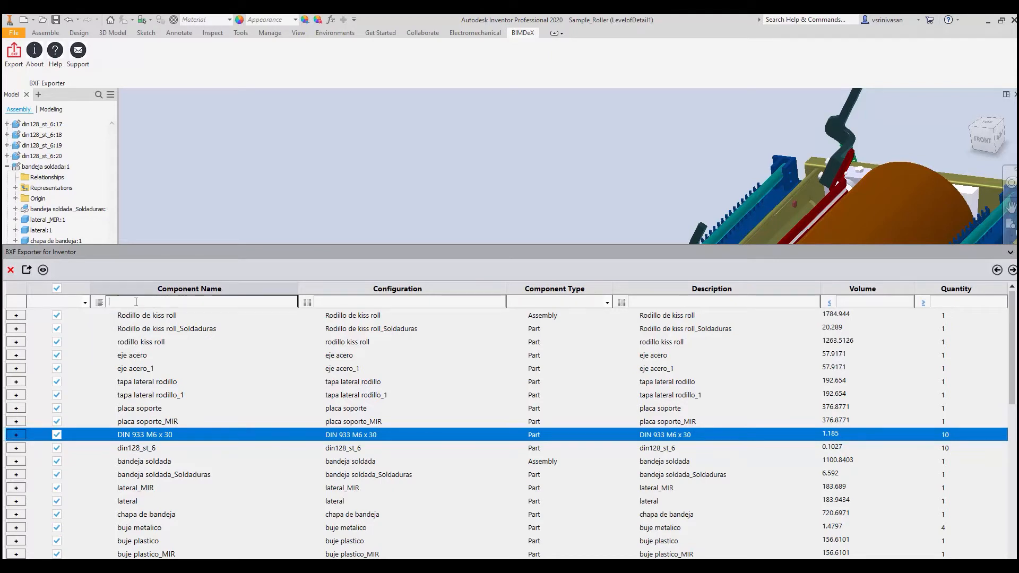
type("r")
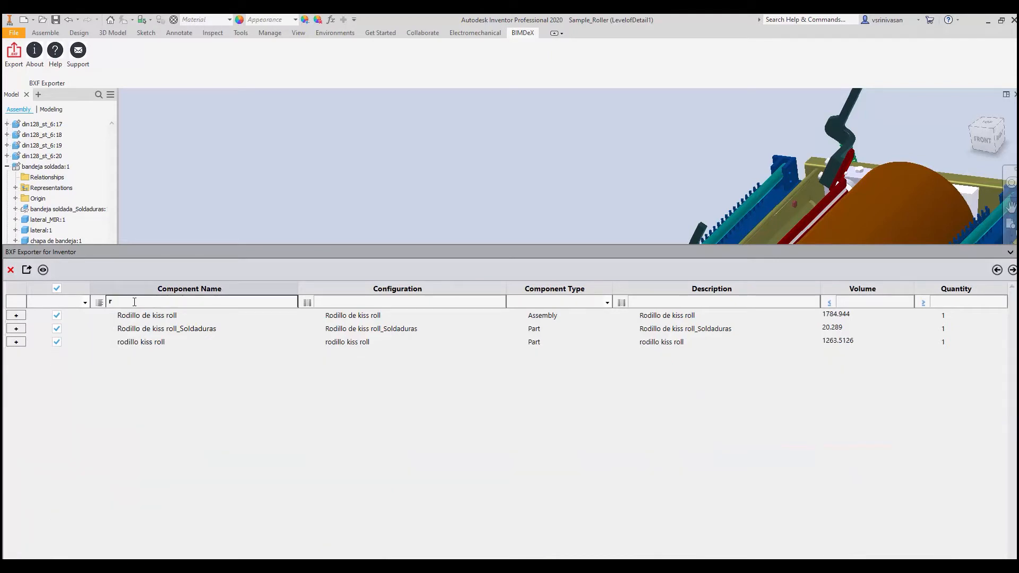
type("o")
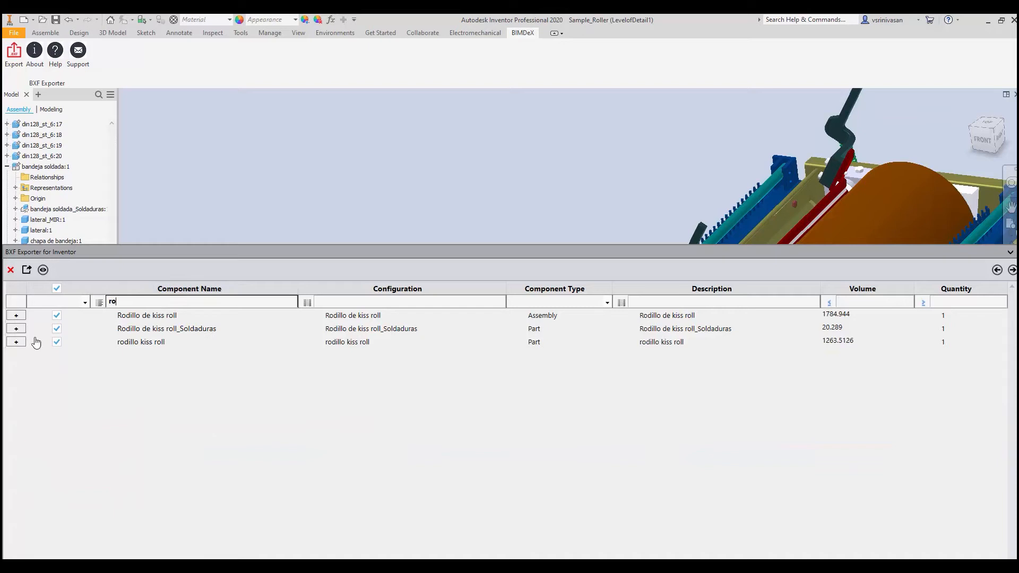
left_click(61, 342)
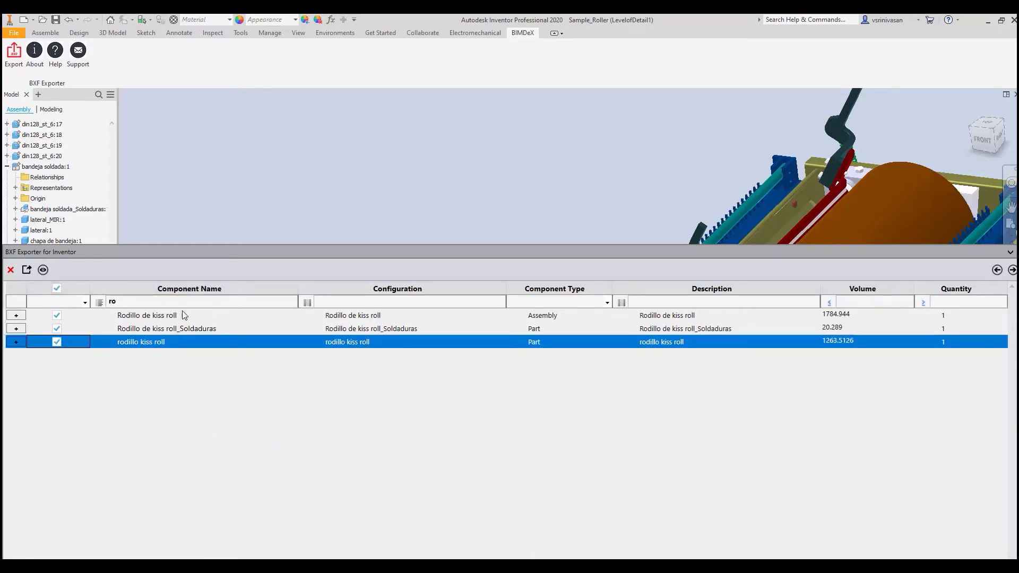
- Examine the filter options for configuration, component type, volume and quantity, and clear the component name filter
left_click(308, 303)
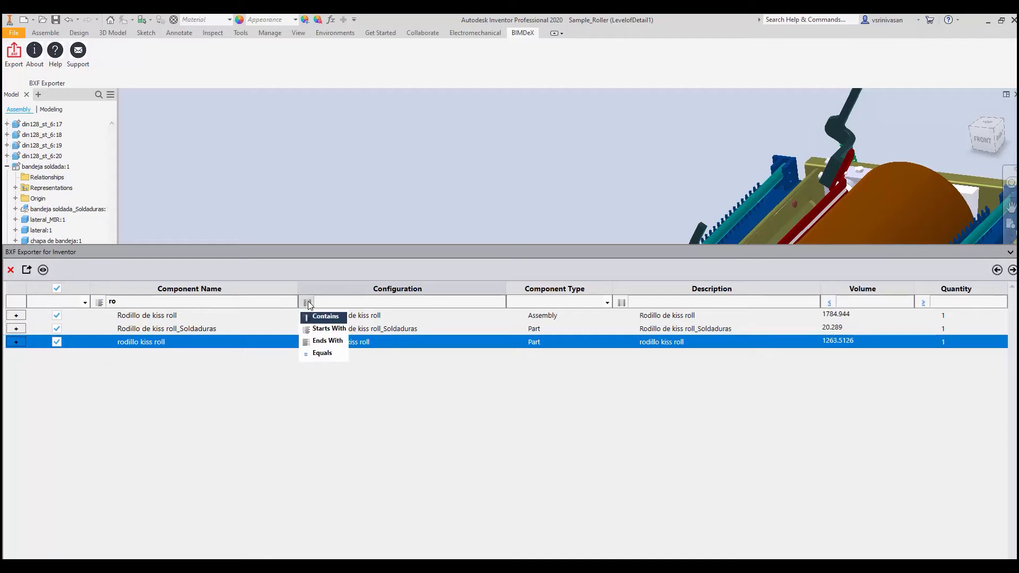
left_click(308, 303)
left_click(606, 304)
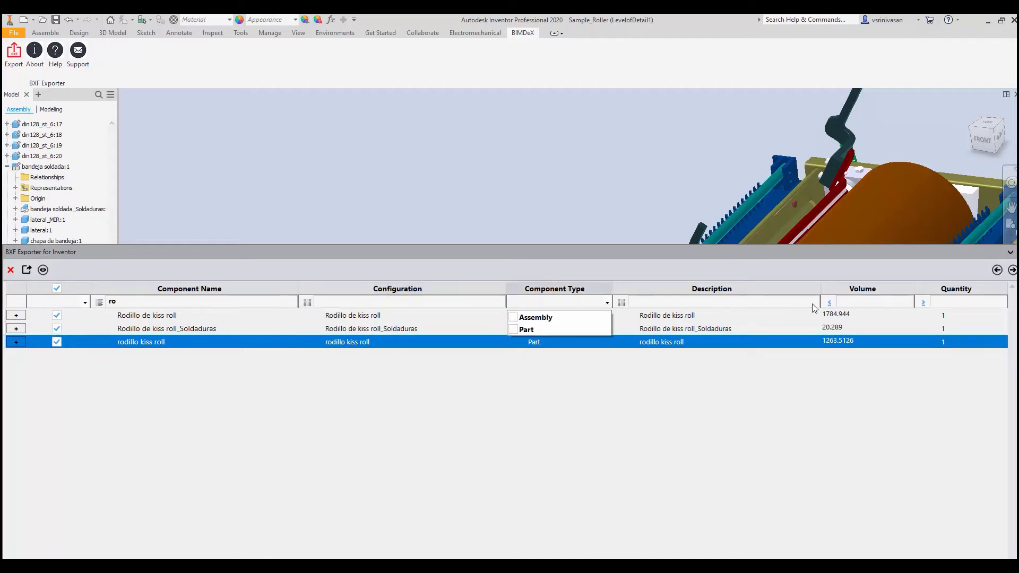
left_click(829, 302)
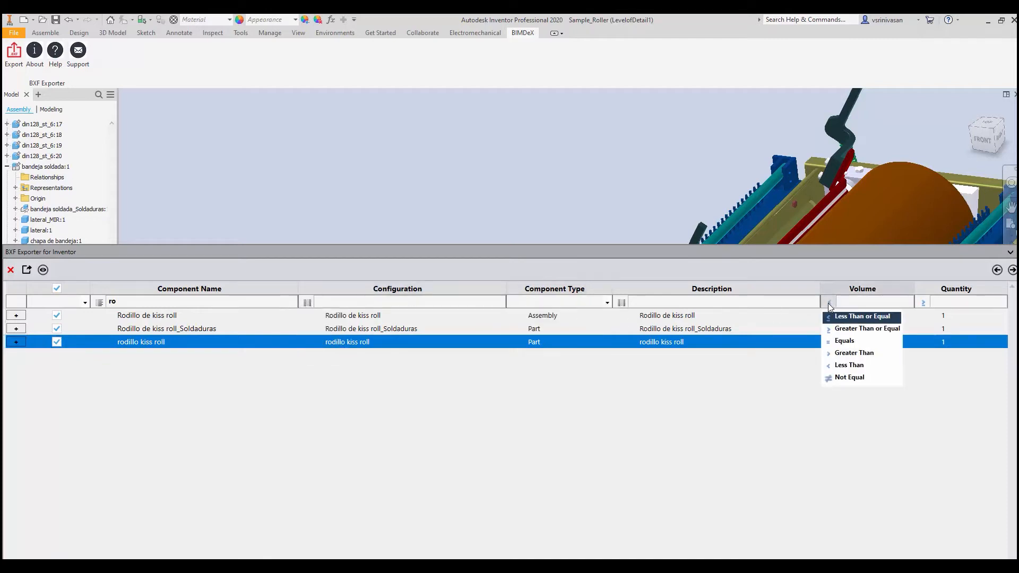
left_click(924, 302)
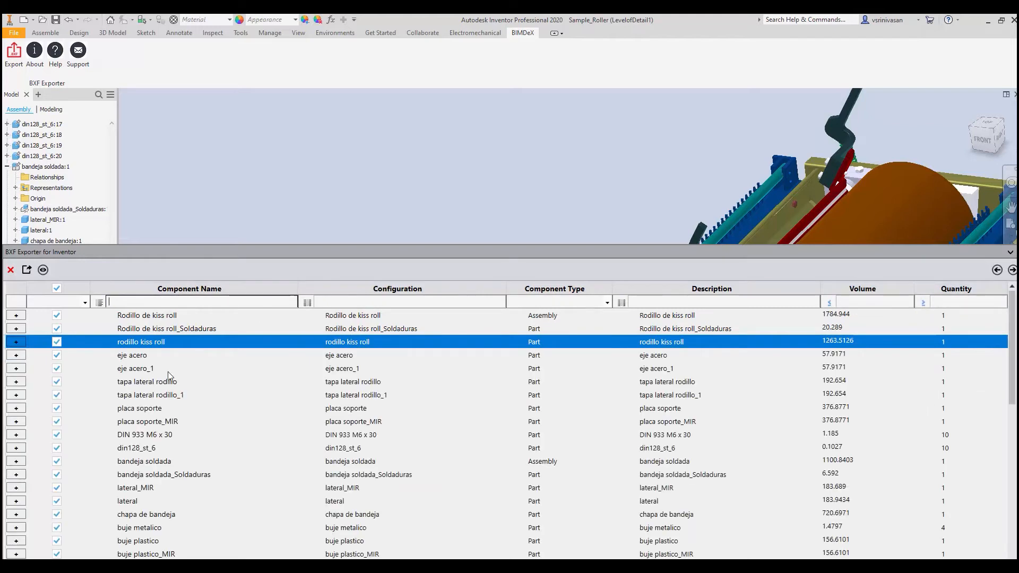
- Export the assembly as the BXF file Sample_Roller in the Desktop's Demo folder and finish the export
left_click(1013, 271)
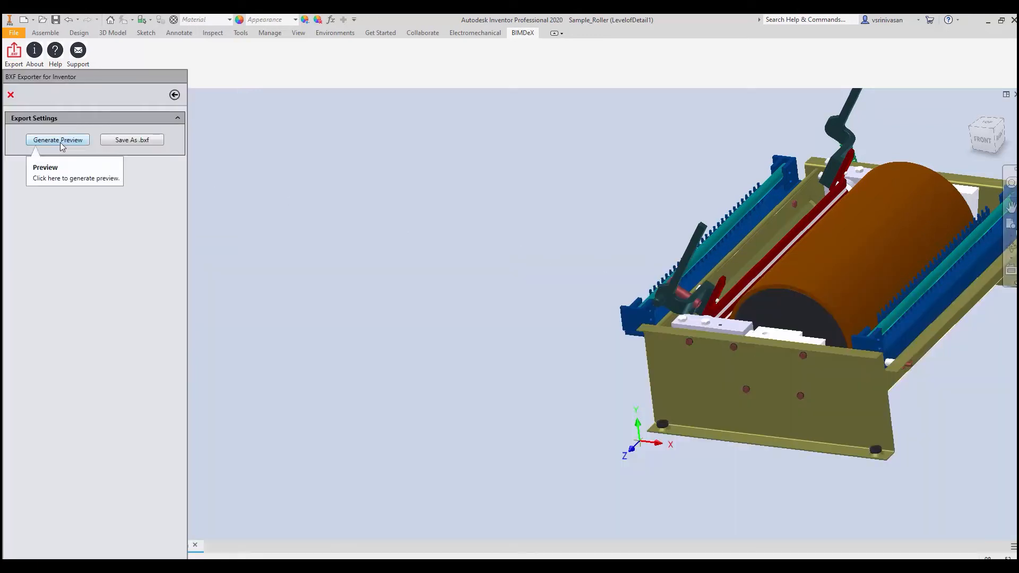
left_click(147, 142)
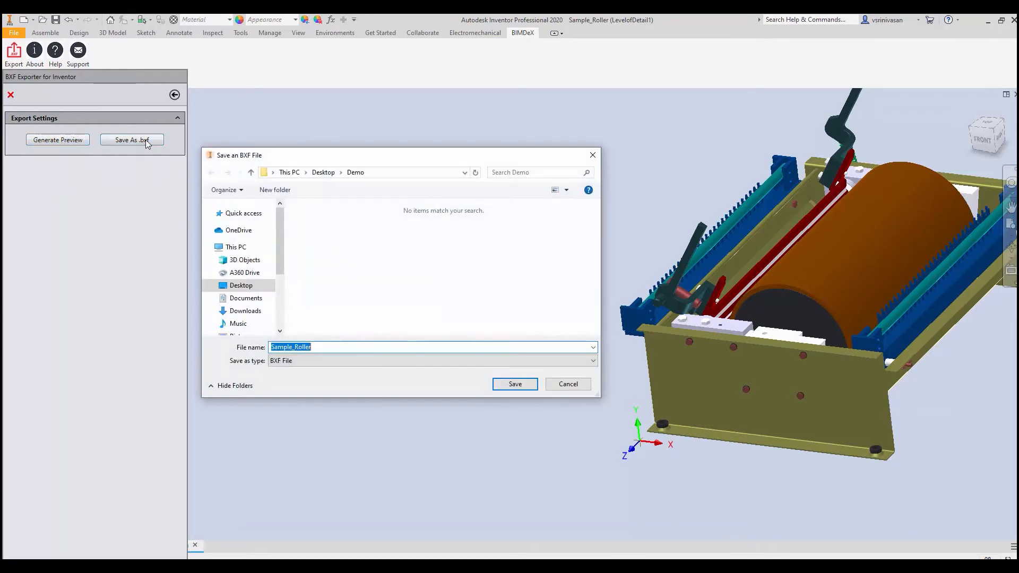
left_click(524, 386)
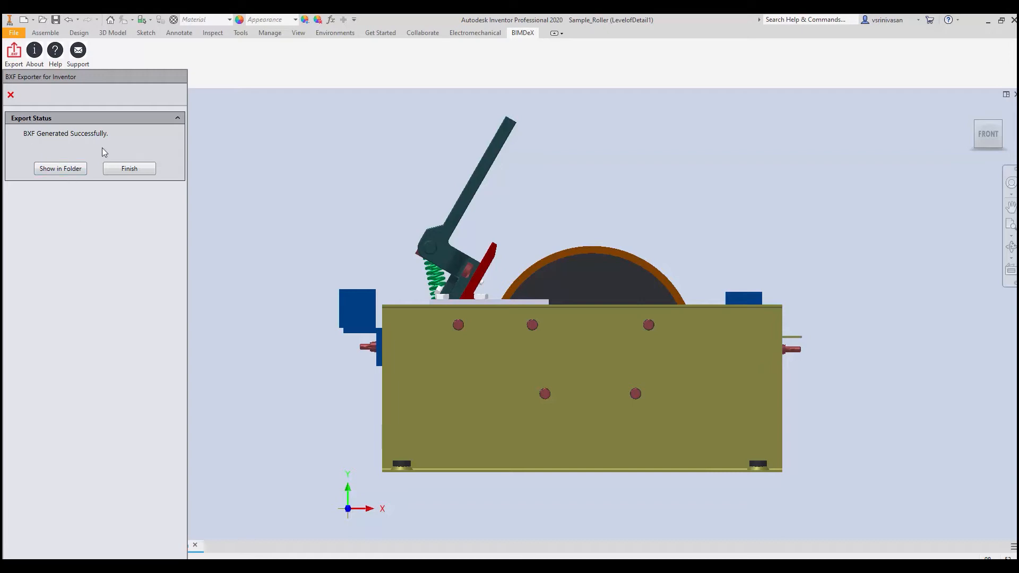
left_click(127, 169)
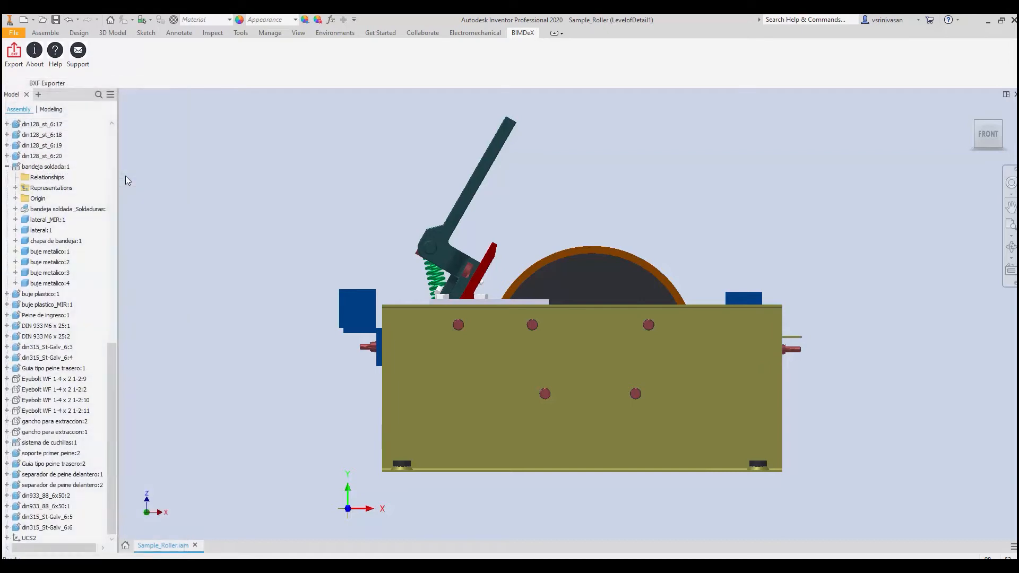
- Load the saved TestDemo setting in the BXF exporter, review its level of detail, UCS and removal filters, and close the exporter
left_click(14, 69)
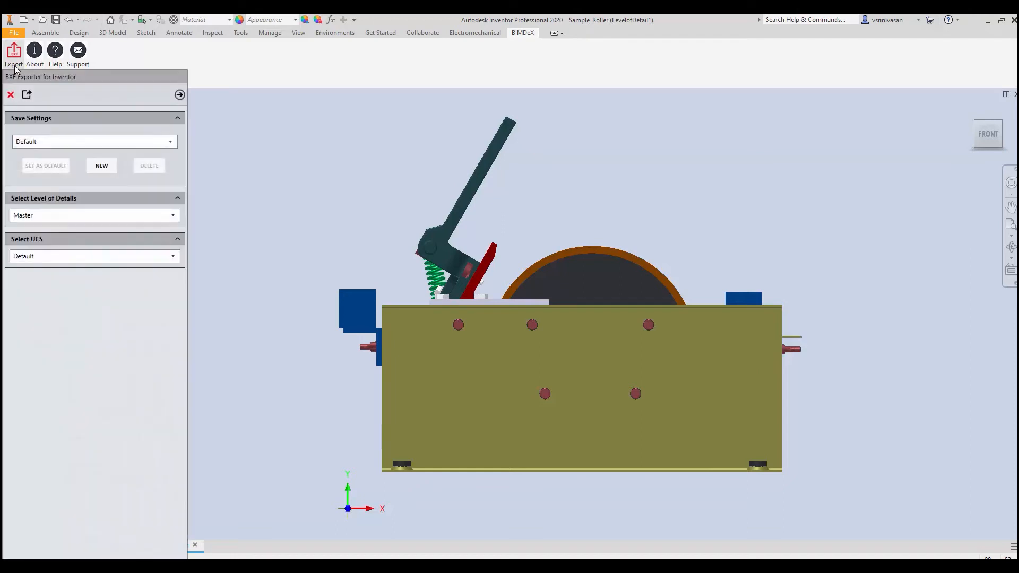
left_click(57, 142)
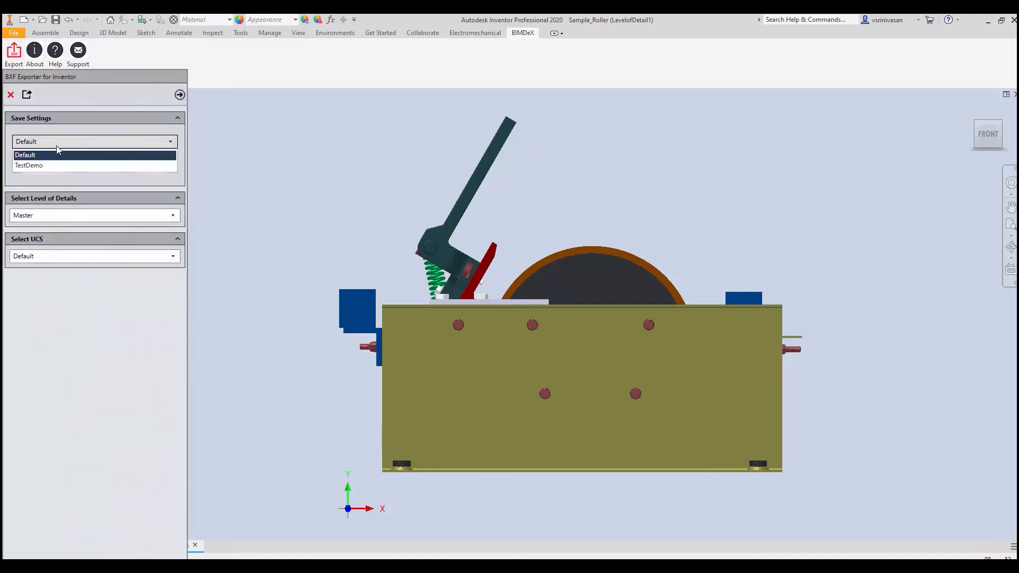
left_click(38, 166)
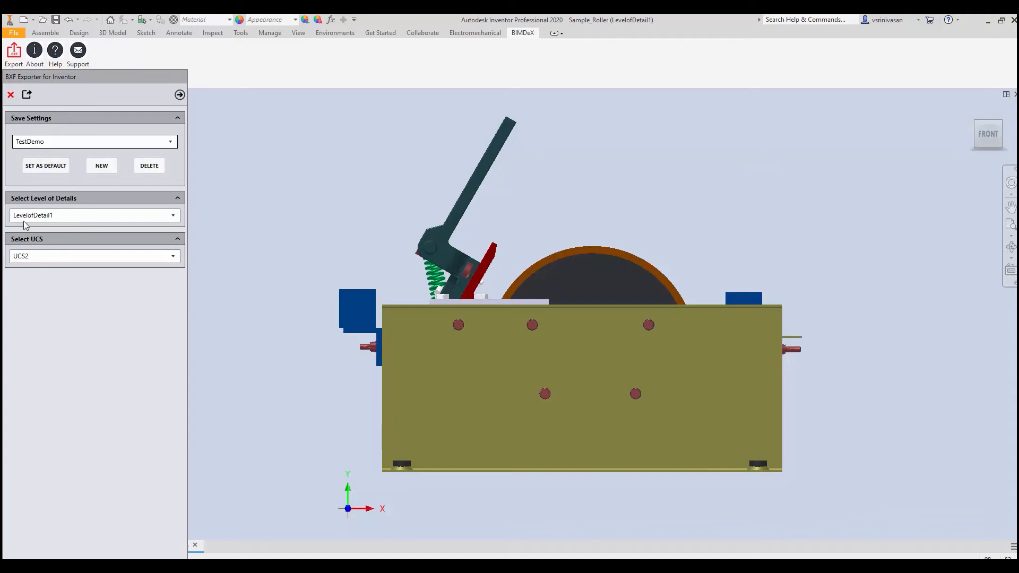
left_click(180, 95)
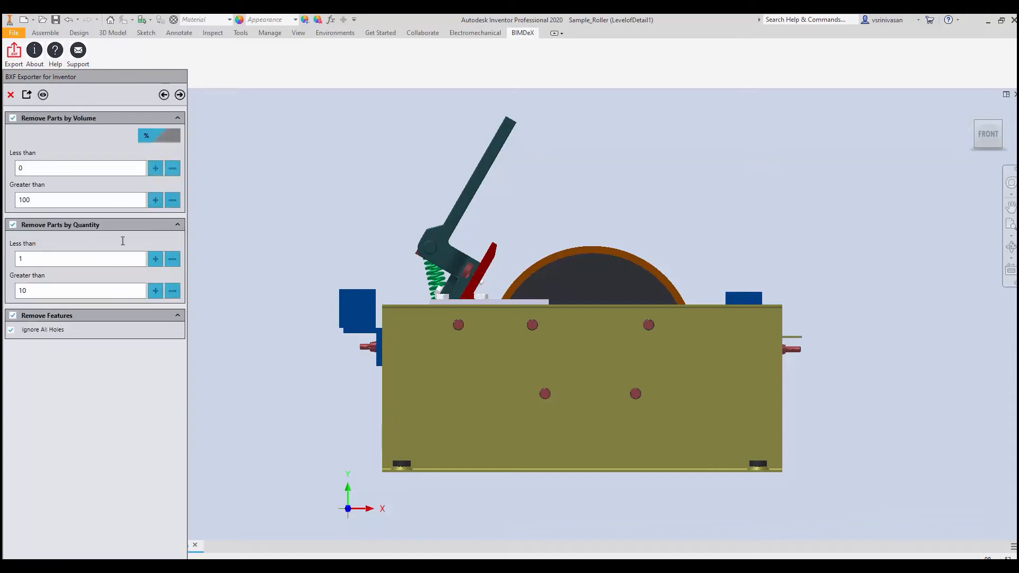
left_click(11, 94)
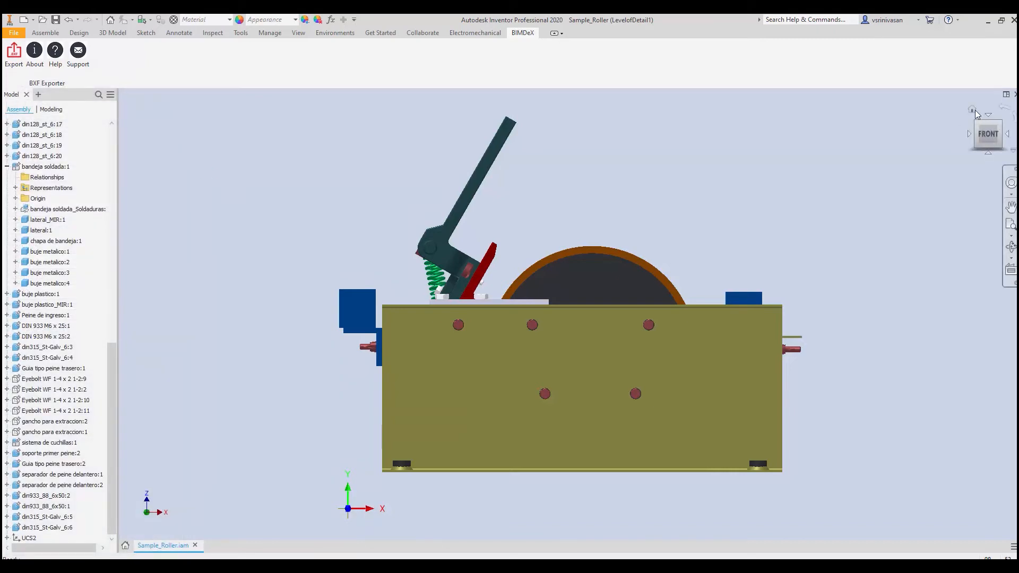
left_click(973, 110)
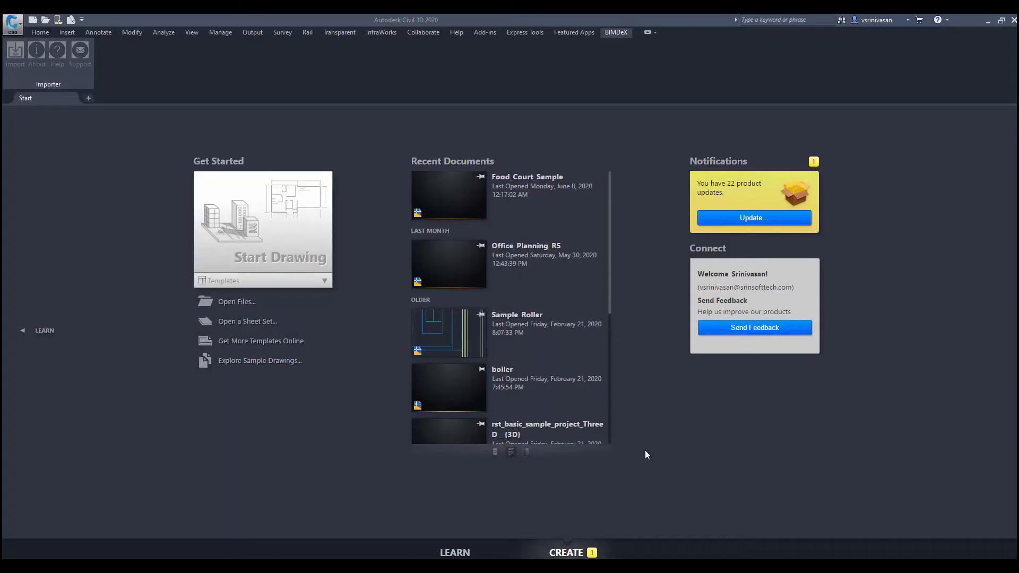
- Switch to Civil 3D, start a new drawing and load Sample_Roller.bxf from the Desktop's Demo folder into the BIMDeX importer
left_click(299, 243)
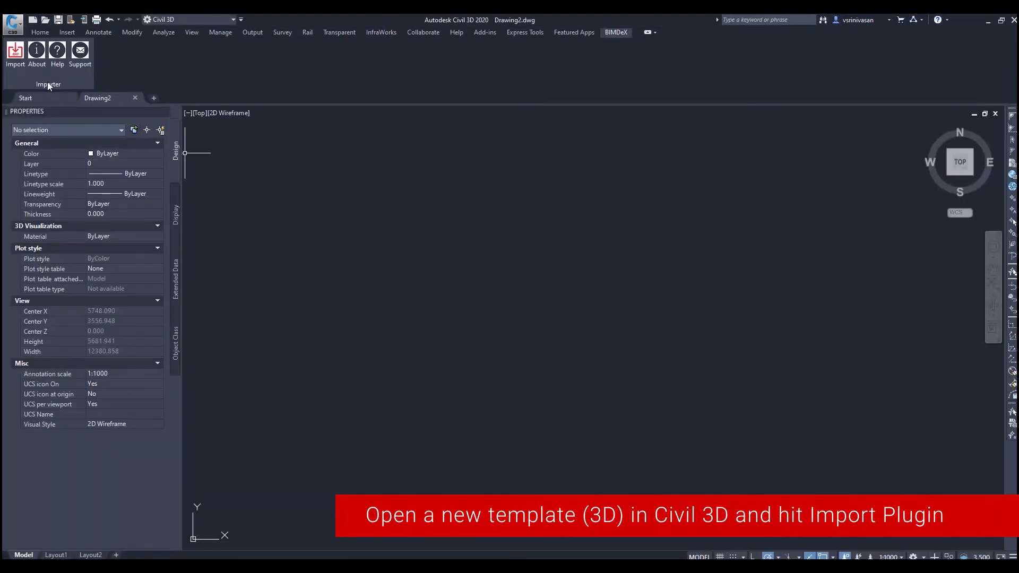
left_click(16, 53)
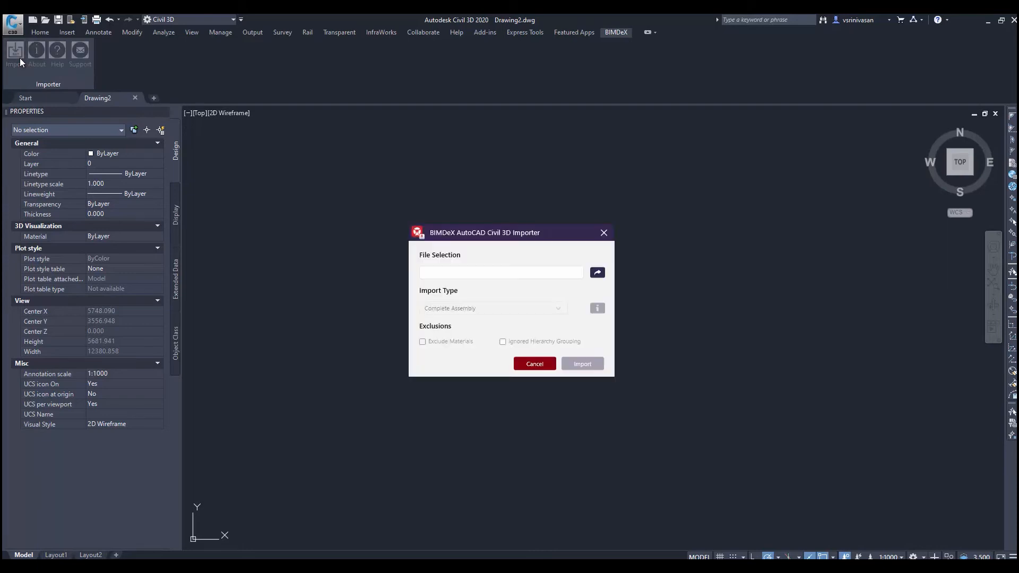
left_click(597, 272)
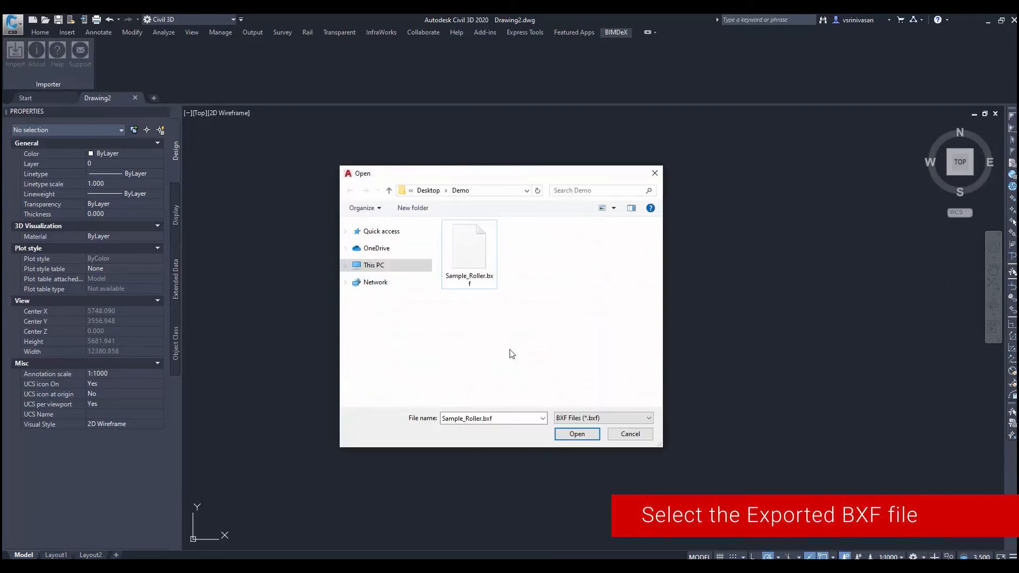
left_click(483, 281)
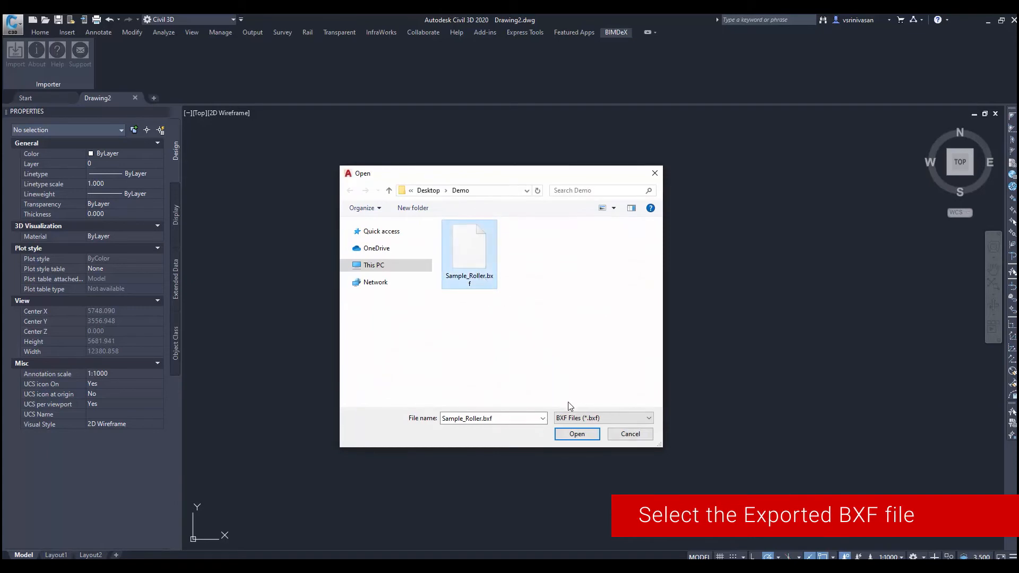
left_click(577, 434)
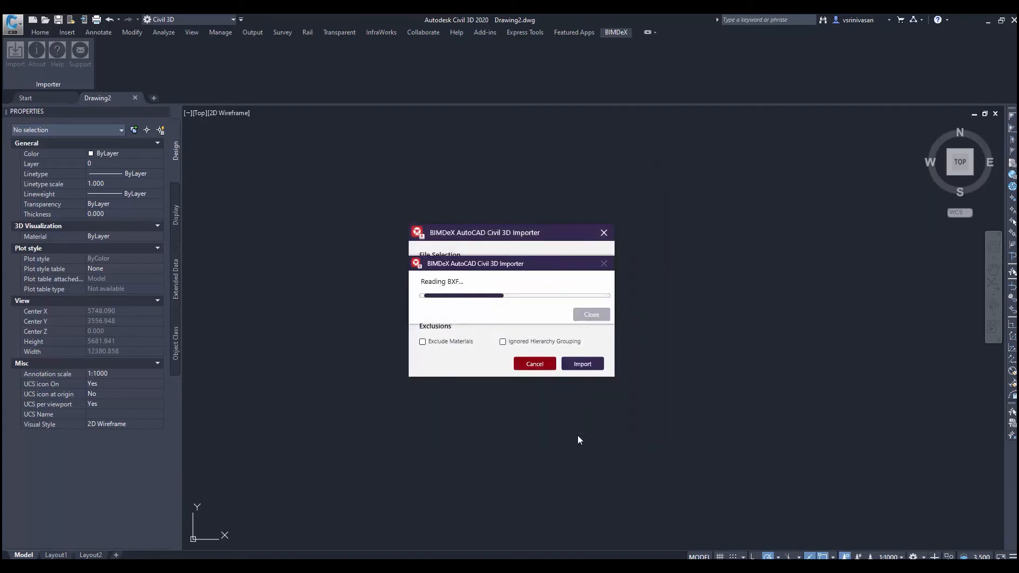
- Compare the hierarchy previews for Flat SubAssembly, Flat Assembly and Flat Part, and return the import type to Complete Assembly
left_click(598, 309)
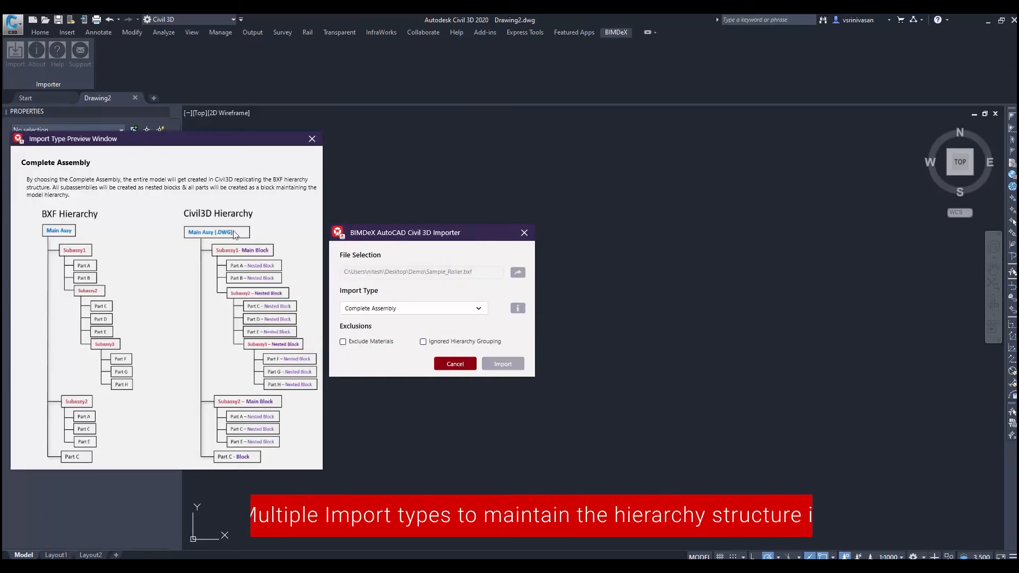
left_click(380, 311)
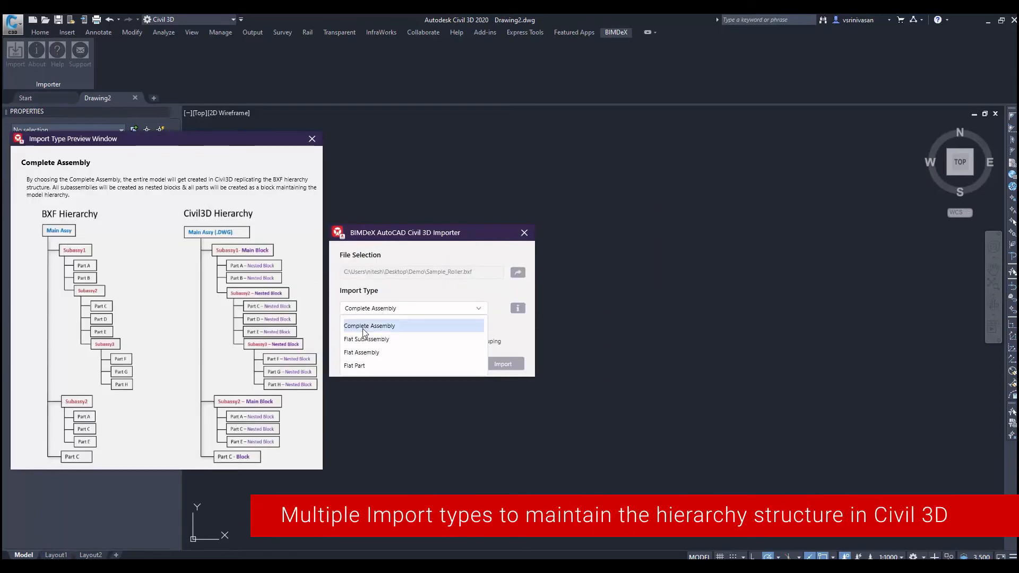
left_click(364, 337)
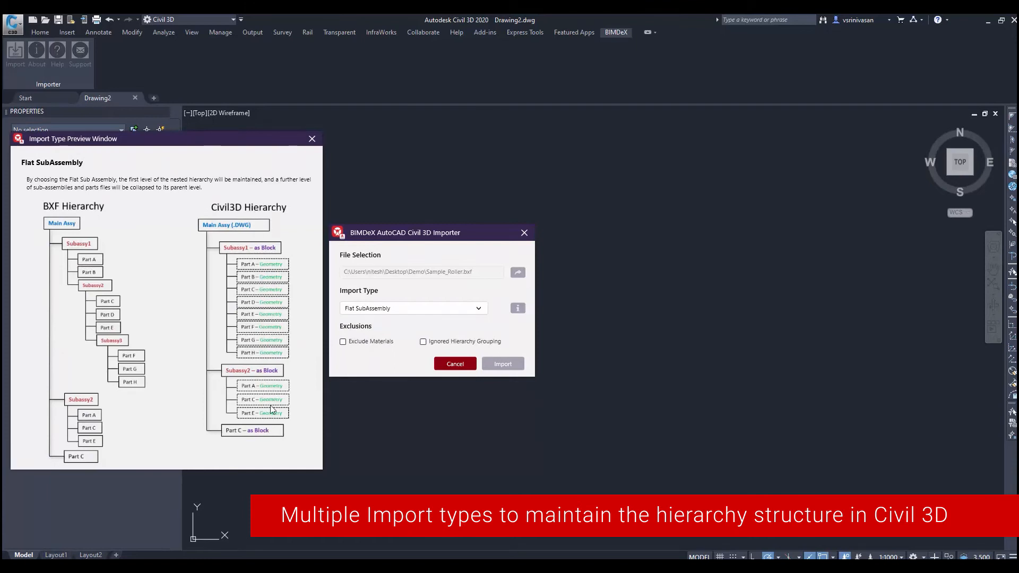
left_click(371, 308)
left_click(352, 353)
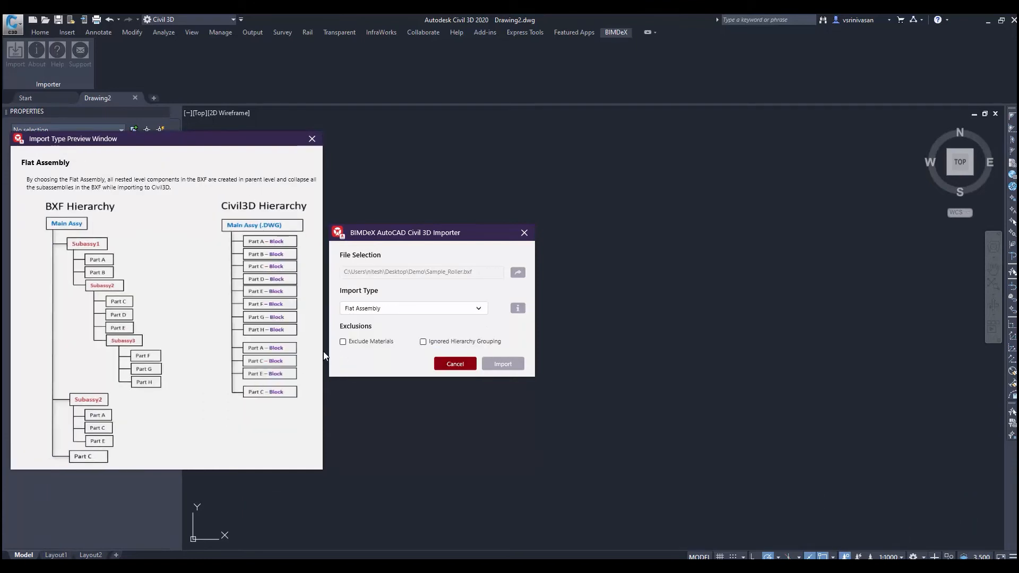
left_click(372, 310)
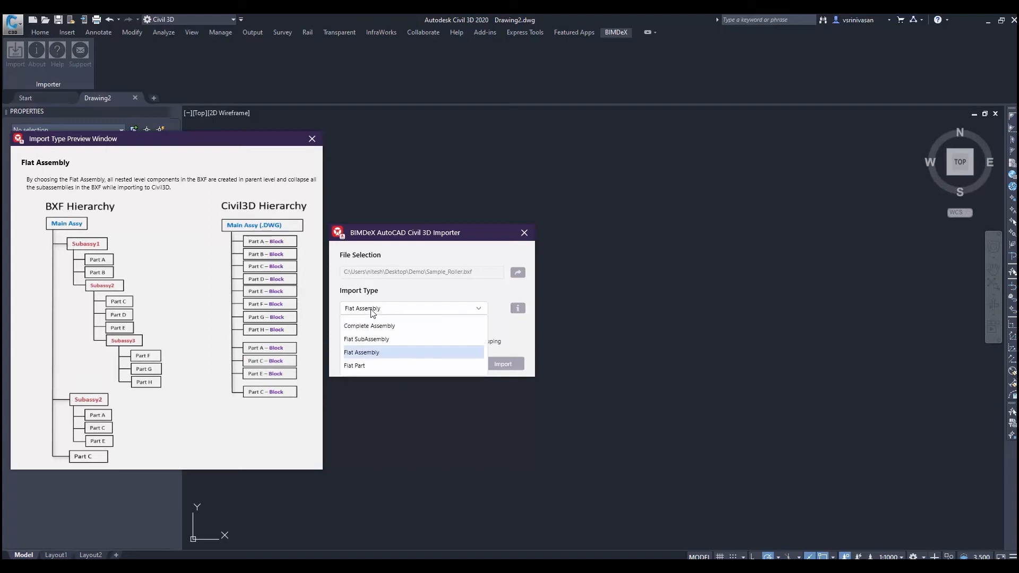
left_click(357, 366)
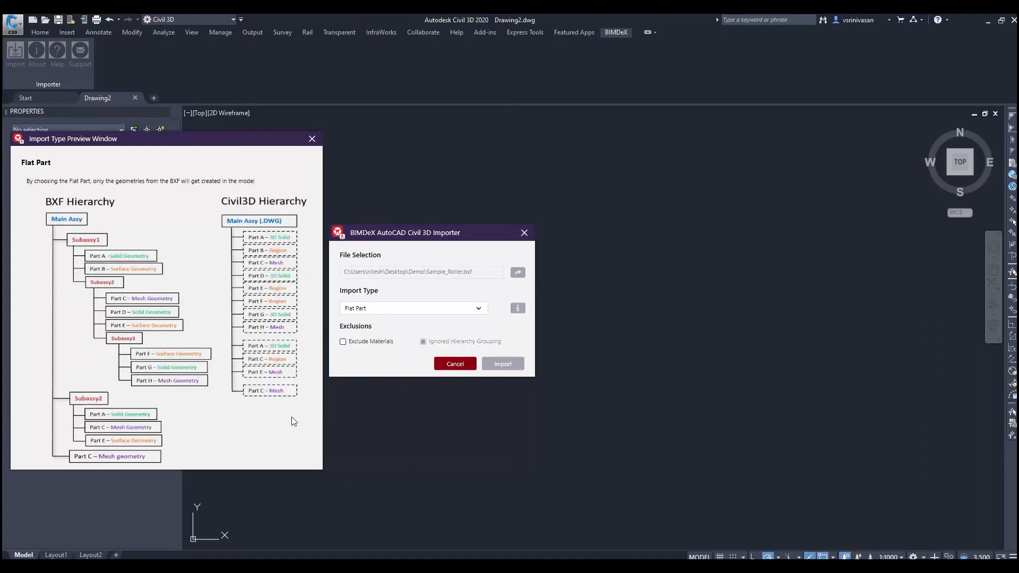
left_click(377, 309)
left_click(369, 326)
left_click(312, 138)
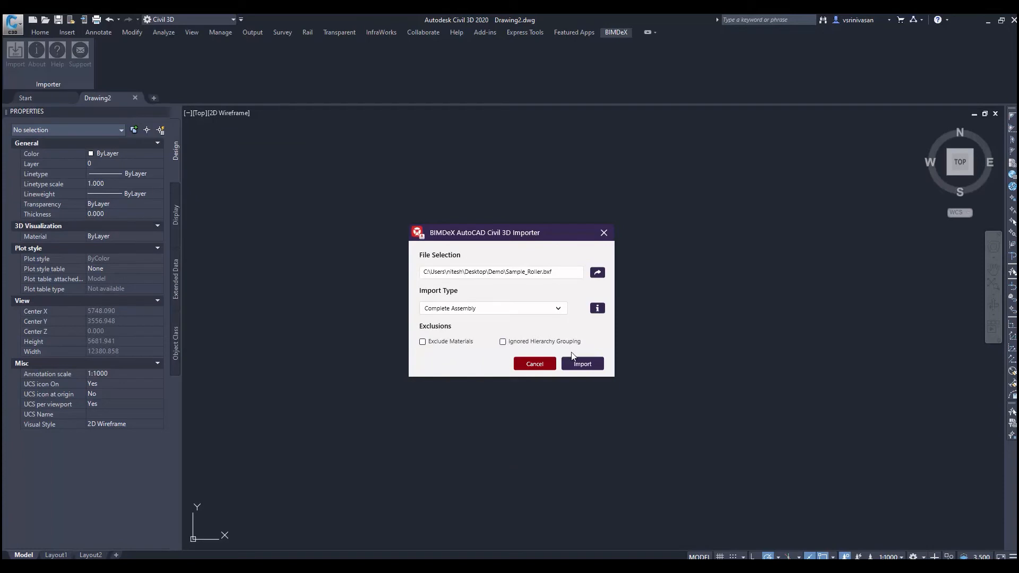
- Import the BXF file as a complete assembly and display the model in the home view with the Shaded visual style
left_click(584, 364)
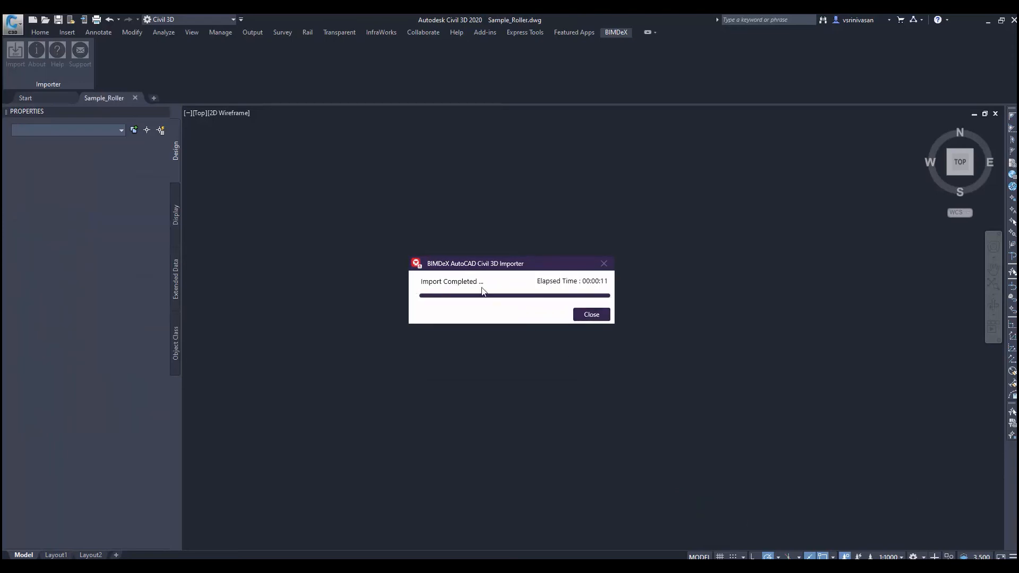
left_click(591, 315)
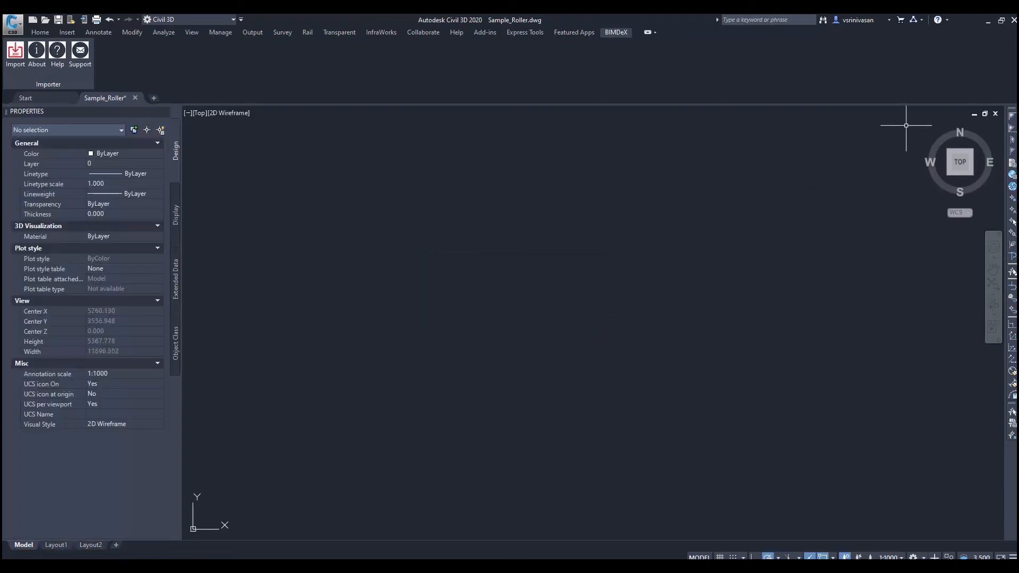
mouse_move(938, 131)
left_click(926, 128)
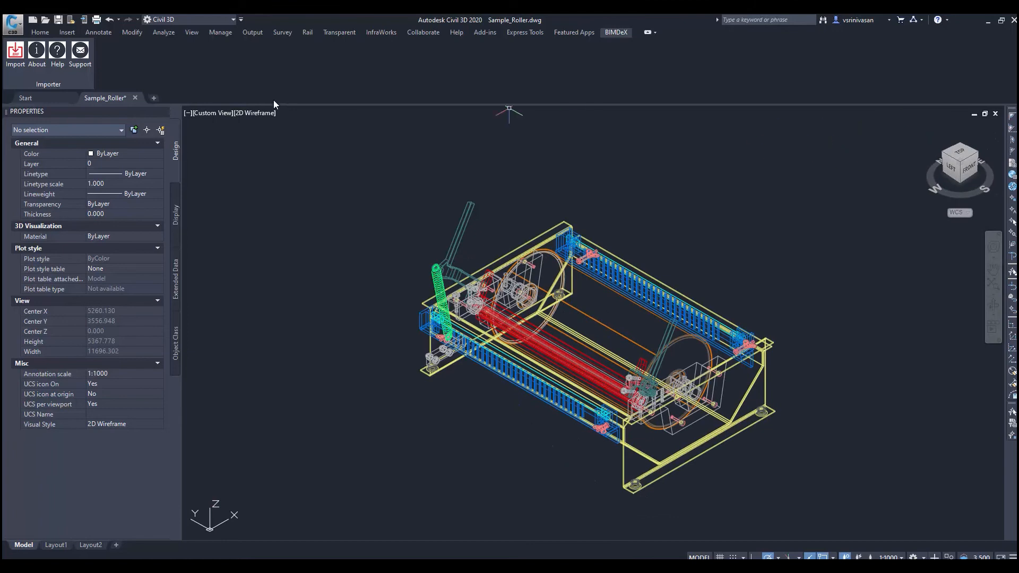
left_click(263, 116)
left_click(293, 186)
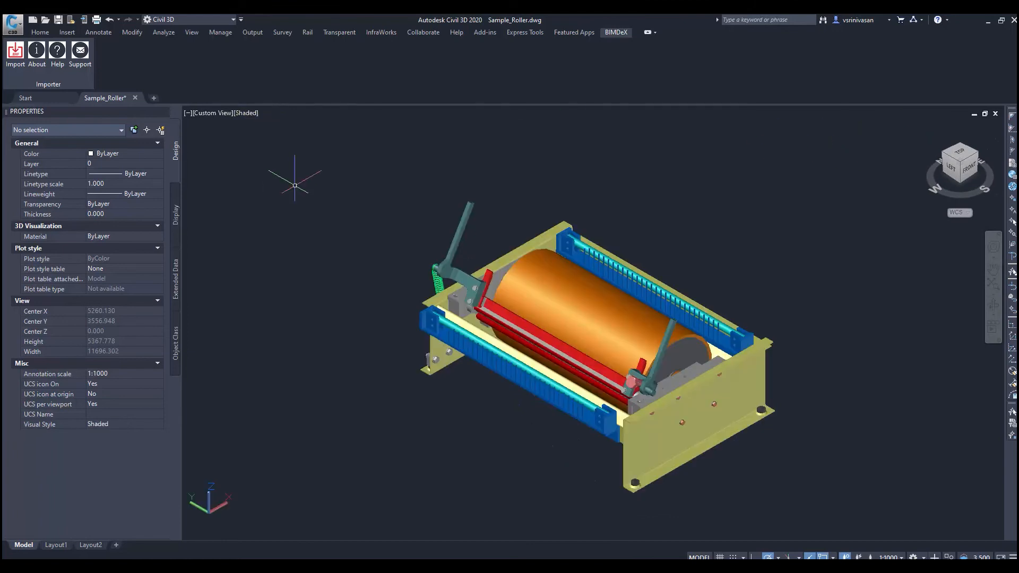
- View the model in SE Isometric and open the orange roller's block, Rodillo_de_kiss_roll, in the Block Editor
left_click(974, 159)
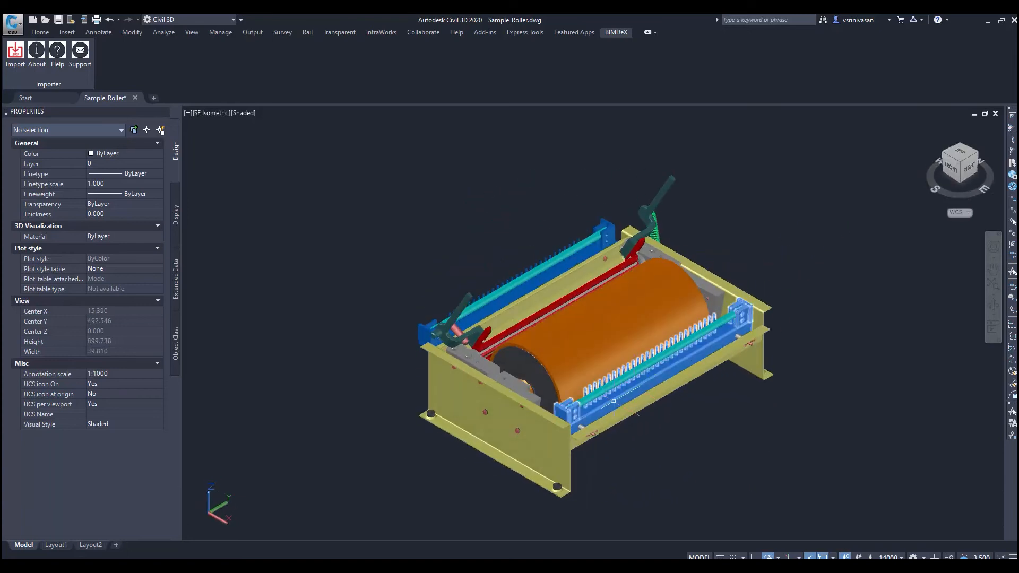
scroll(554, 382, "up", 4)
scroll(552, 371, "down", 2)
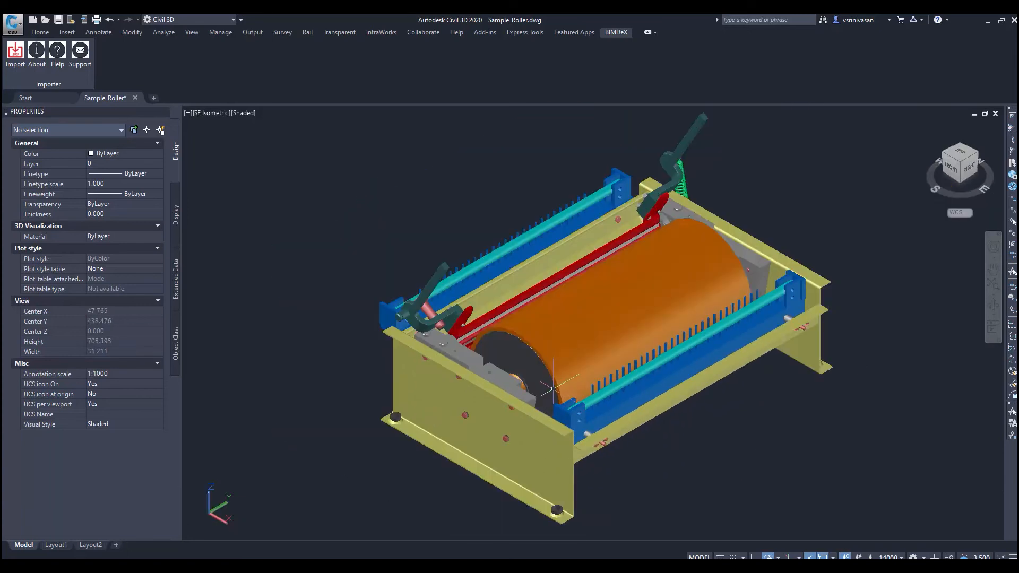
left_click(549, 359)
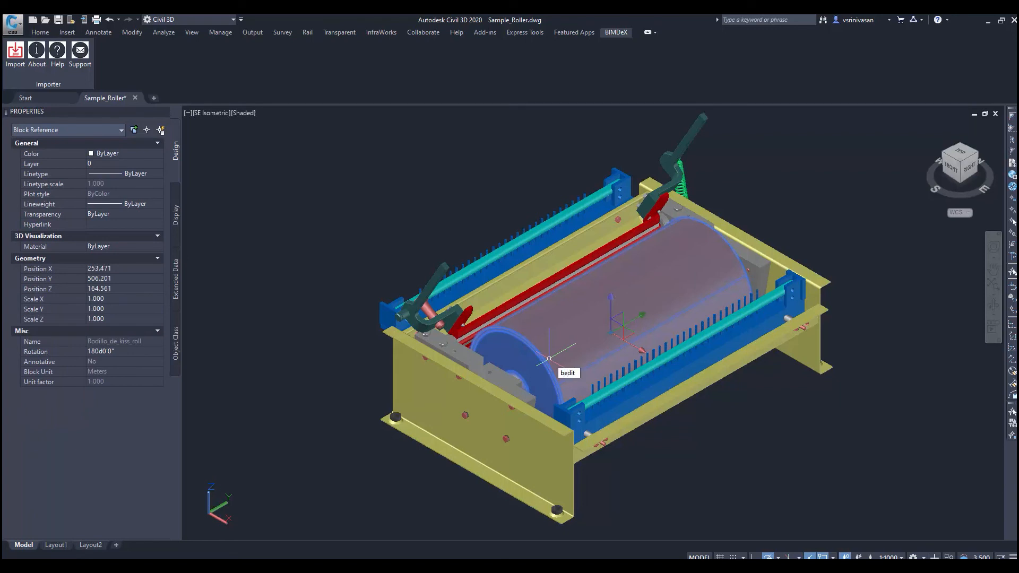
left_click(409, 311)
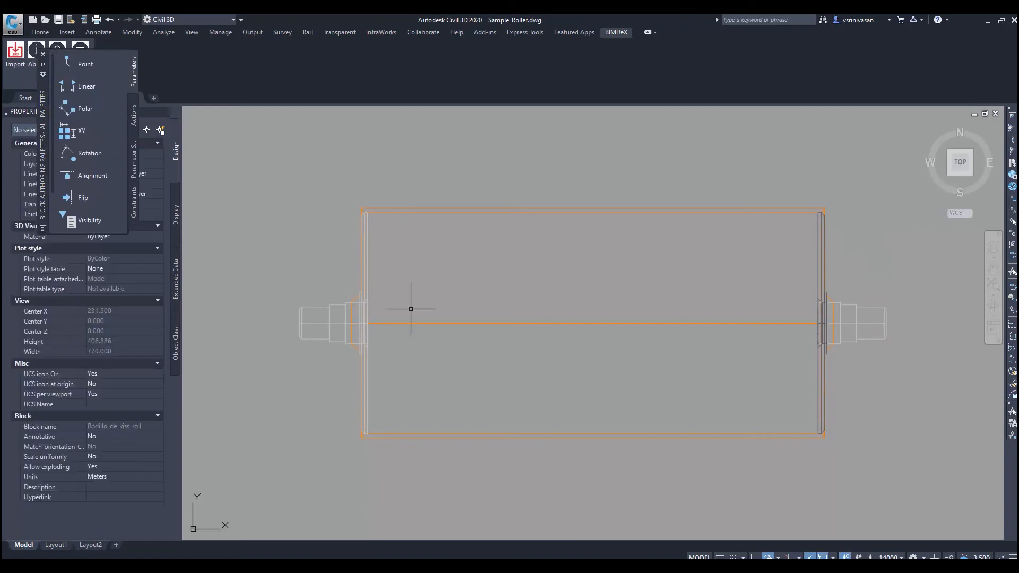
- Turn the roller block to the home view and display it shaded with SHADEMODE
left_click(928, 126)
type("shade")
key("Return")
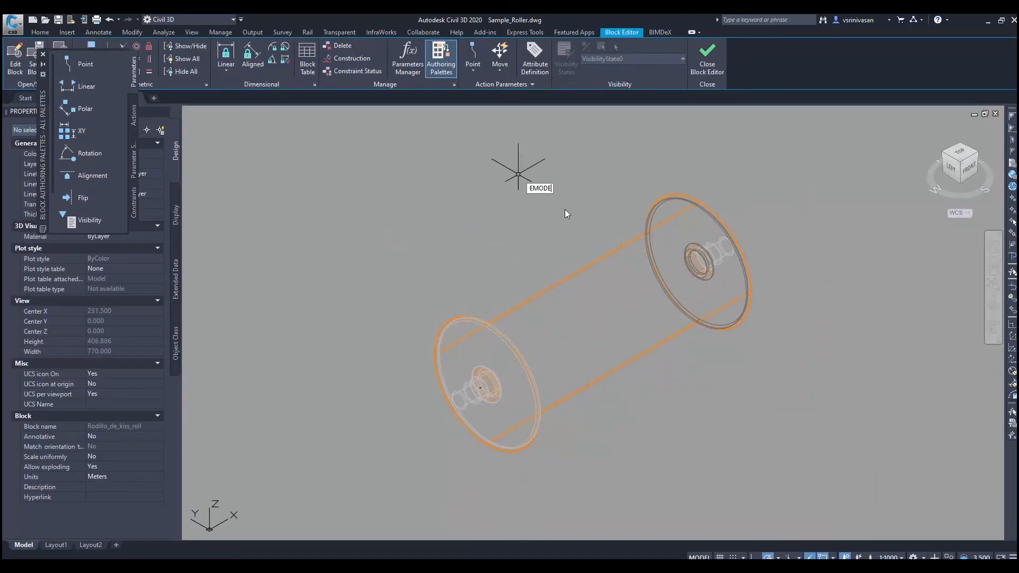
left_click(609, 300)
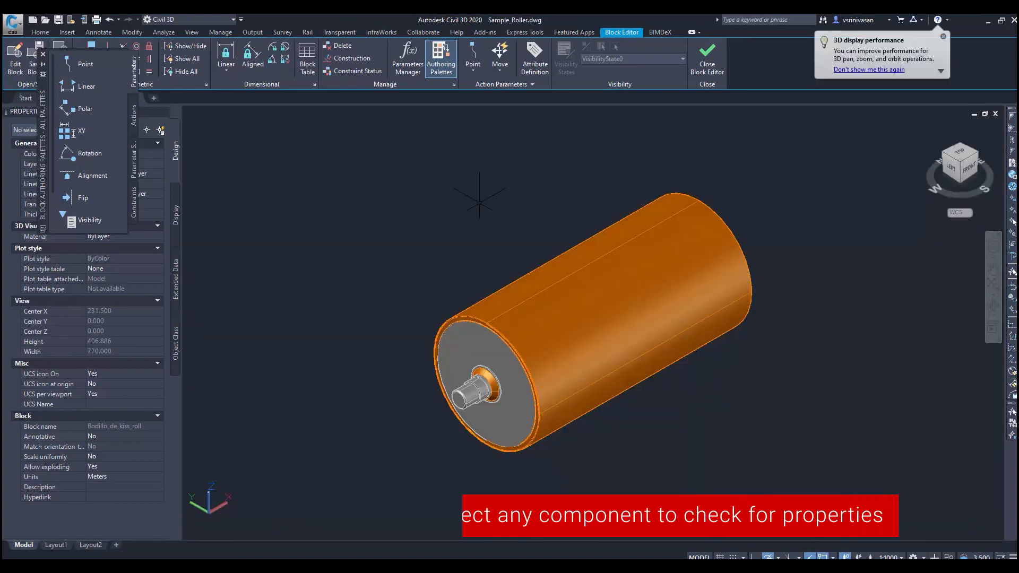
- Examine the roller block's attributes in the Parameters Manager and close the Block Editor
left_click(408, 68)
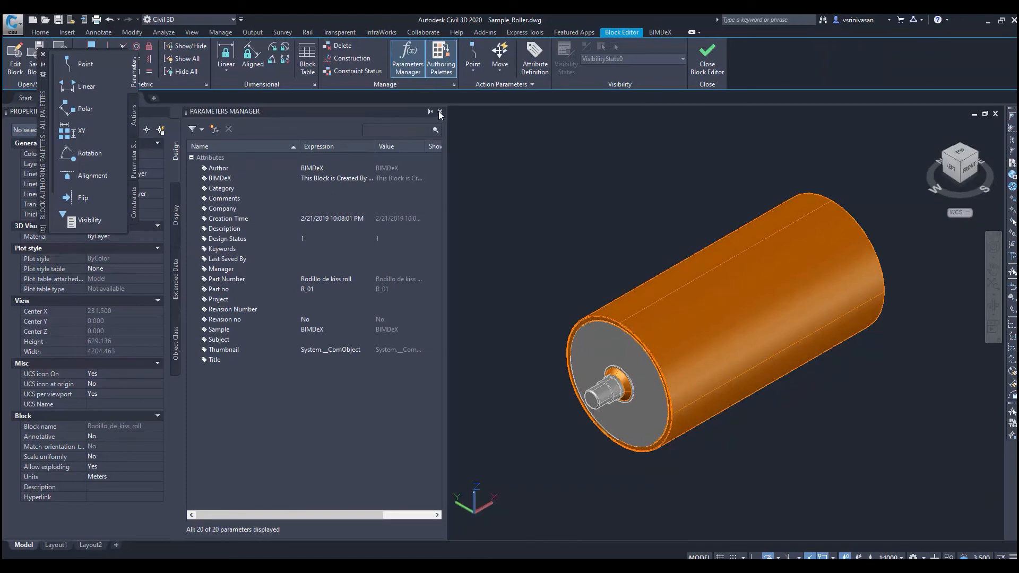
left_click(440, 112)
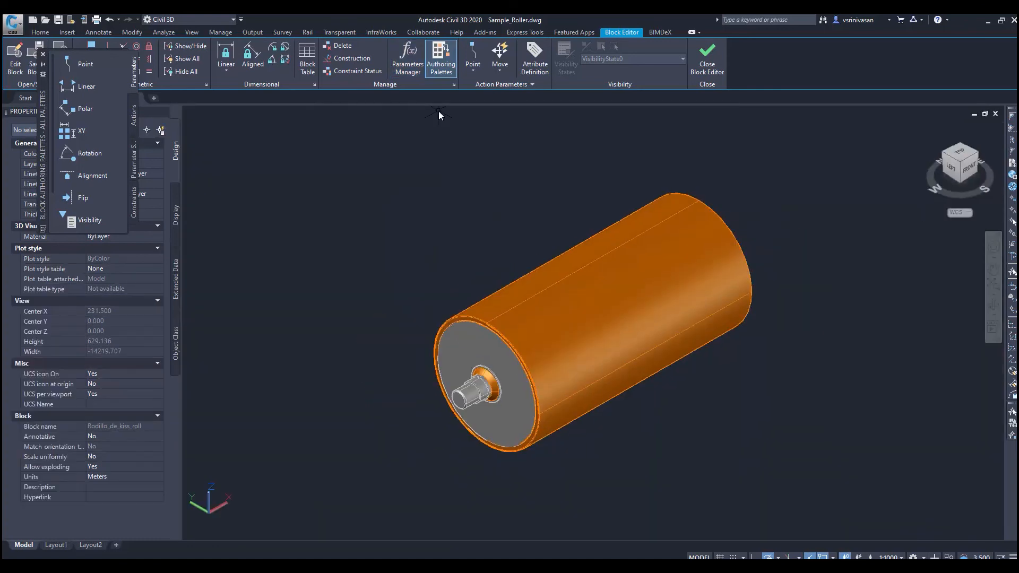
left_click(707, 66)
left_click(501, 301)
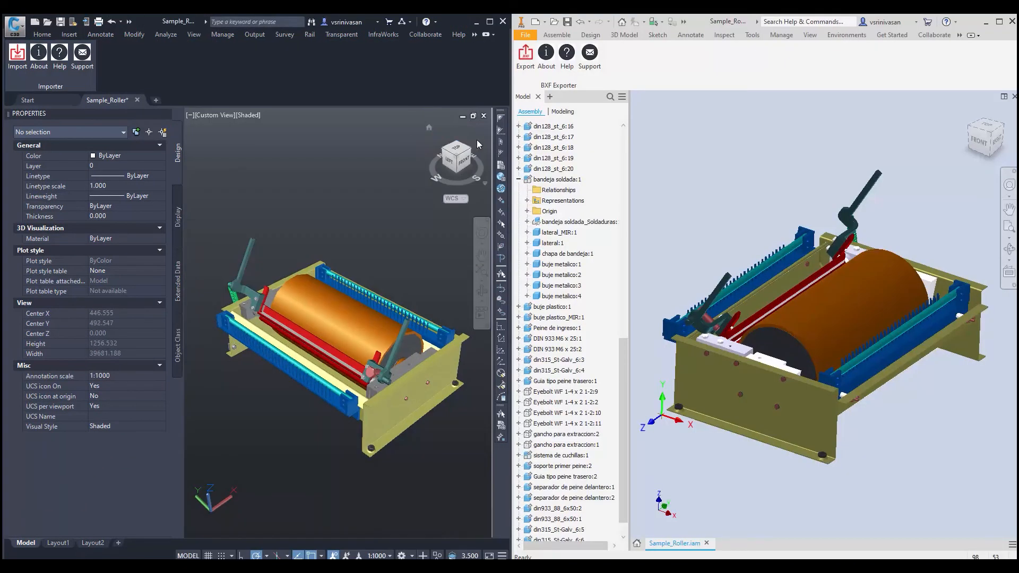
- Compare the imported Civil 3D model with the Inventor original in matching isometric and front views
left_click(470, 152)
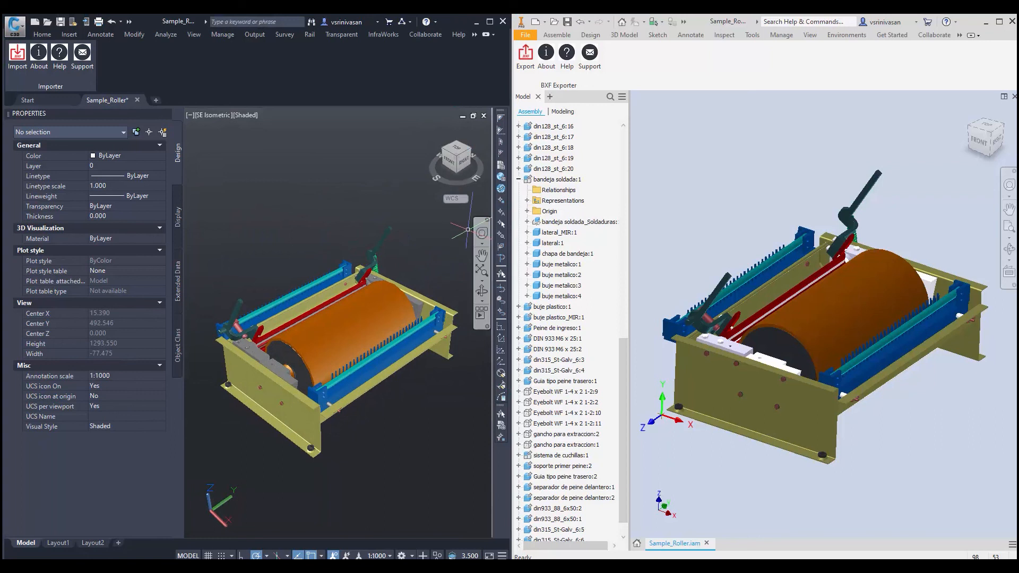
left_click(452, 162)
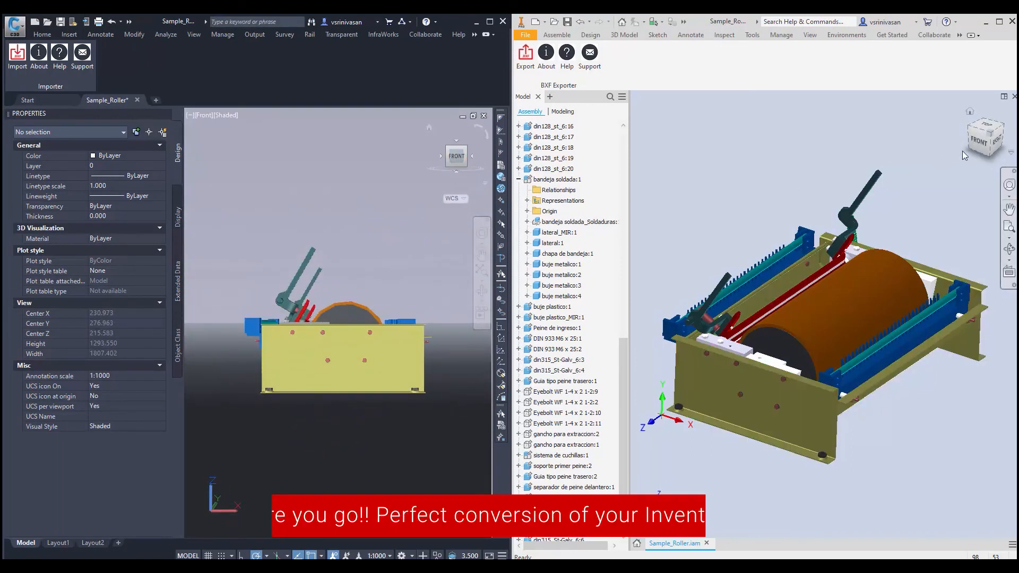
left_click(978, 140)
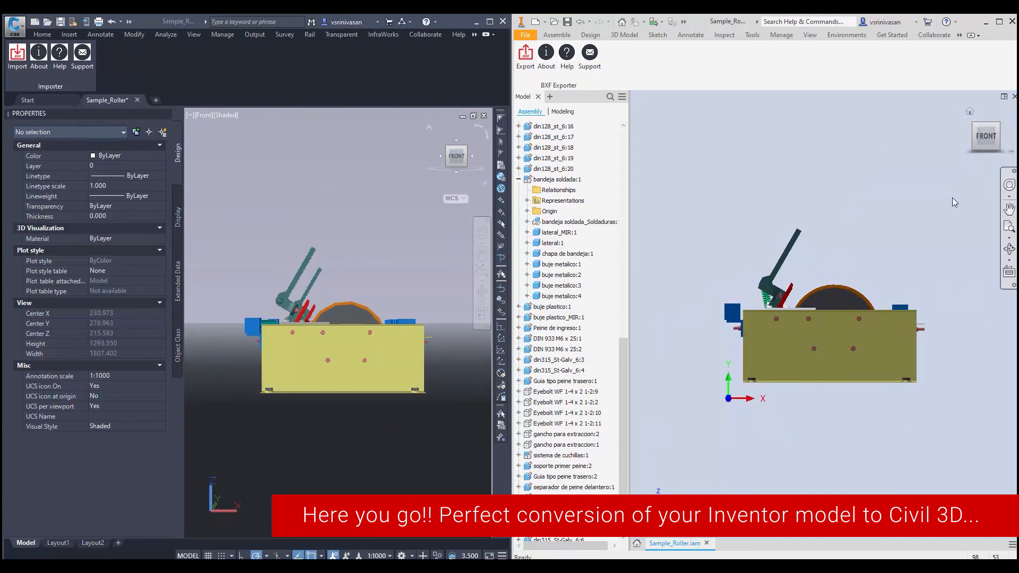
left_click(969, 112)
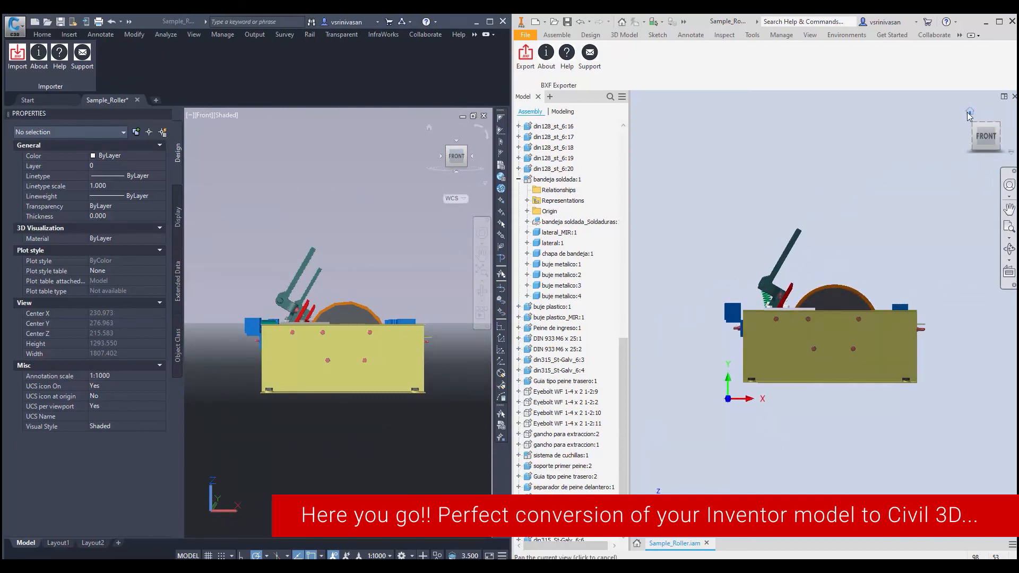
left_click(429, 128)
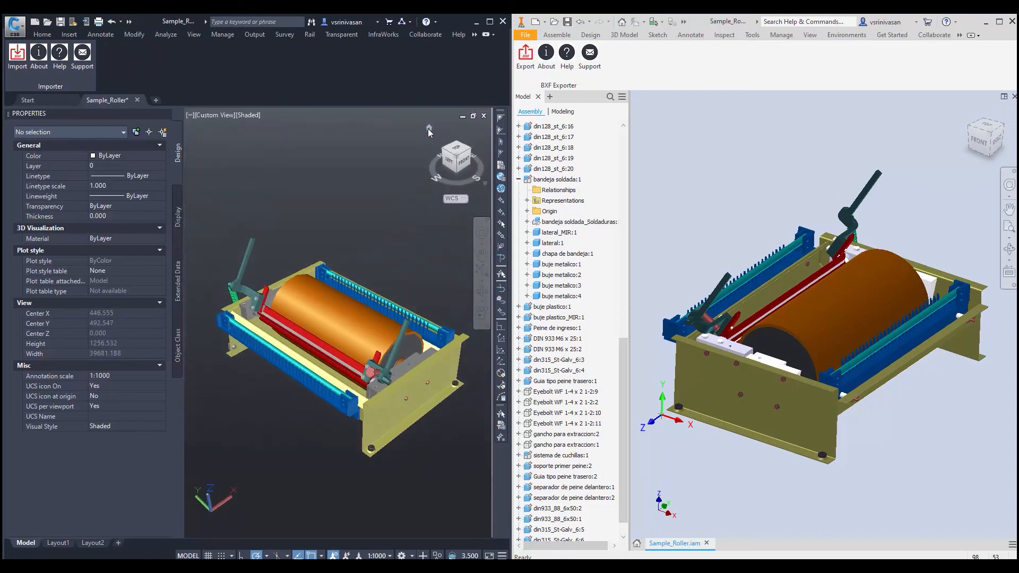
left_click(470, 154)
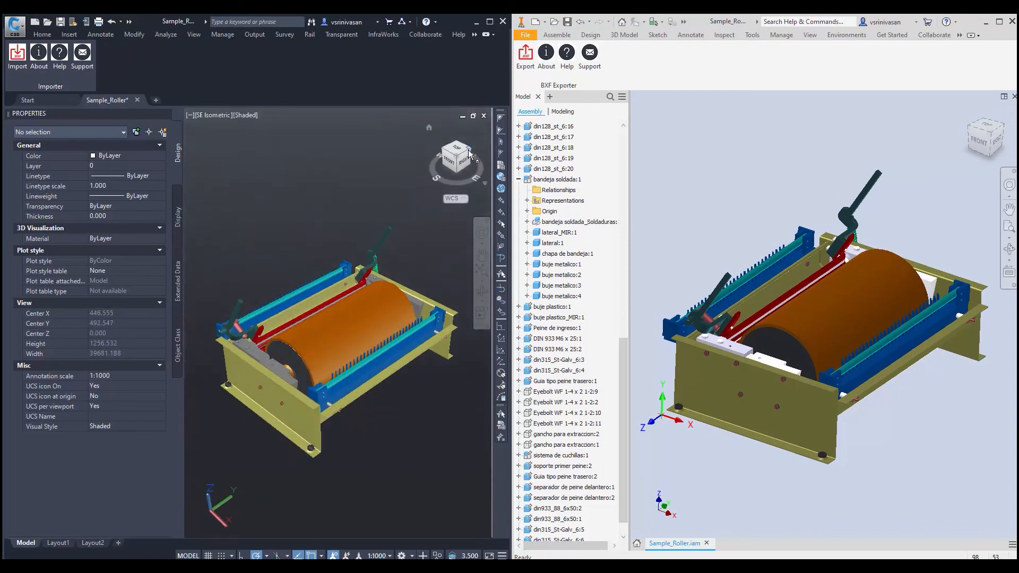